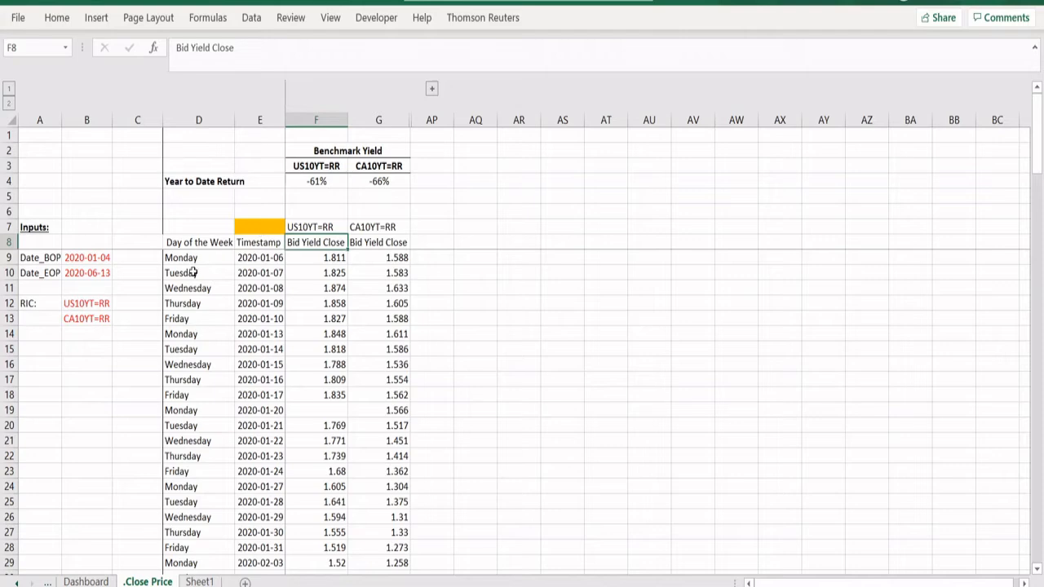
Step: Examine the first and last US10YT=RR yields by date, along with the Year to Date Return formula in F4
{"action": "left_click", "coordinate": [242, 300]}
{"action": "key", "text": "ctrl+Down"}
{"action": "key", "text": "Right"}
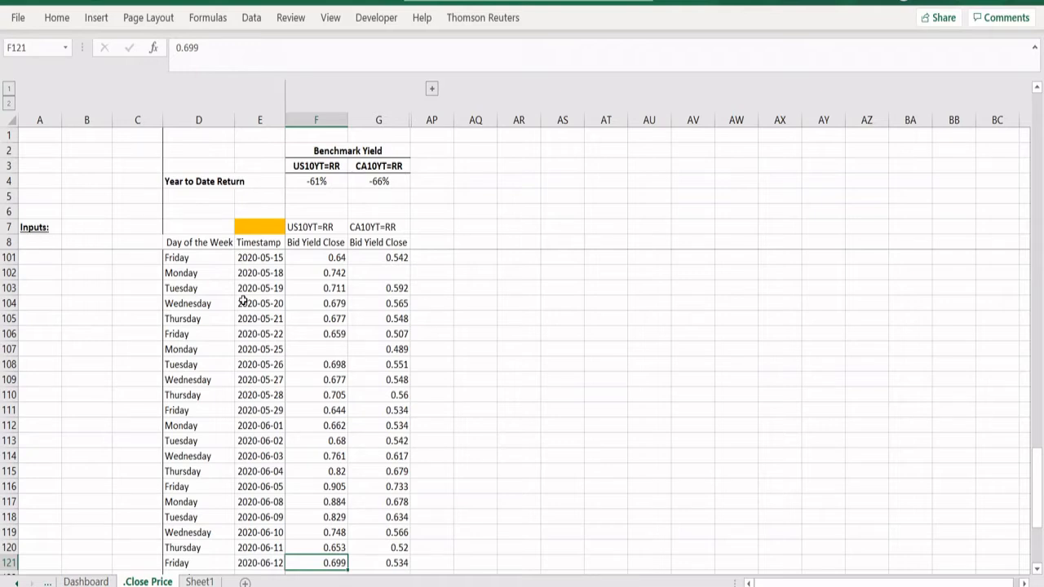
{"action": "left_click", "coordinate": [321, 230]}
{"action": "key", "text": "Down"}
{"action": "key", "text": "Down"}
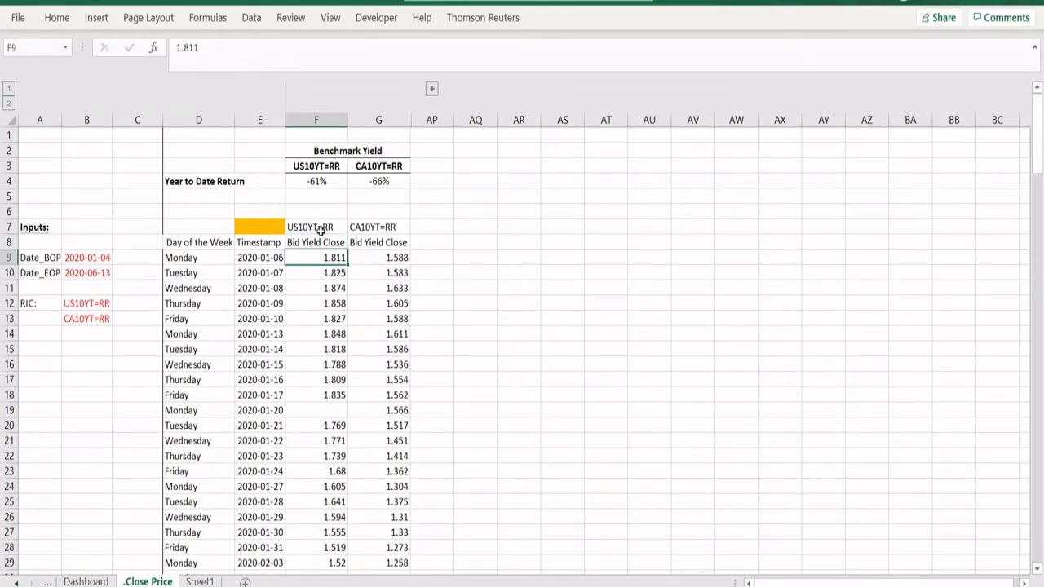
{"action": "key", "text": "Left"}
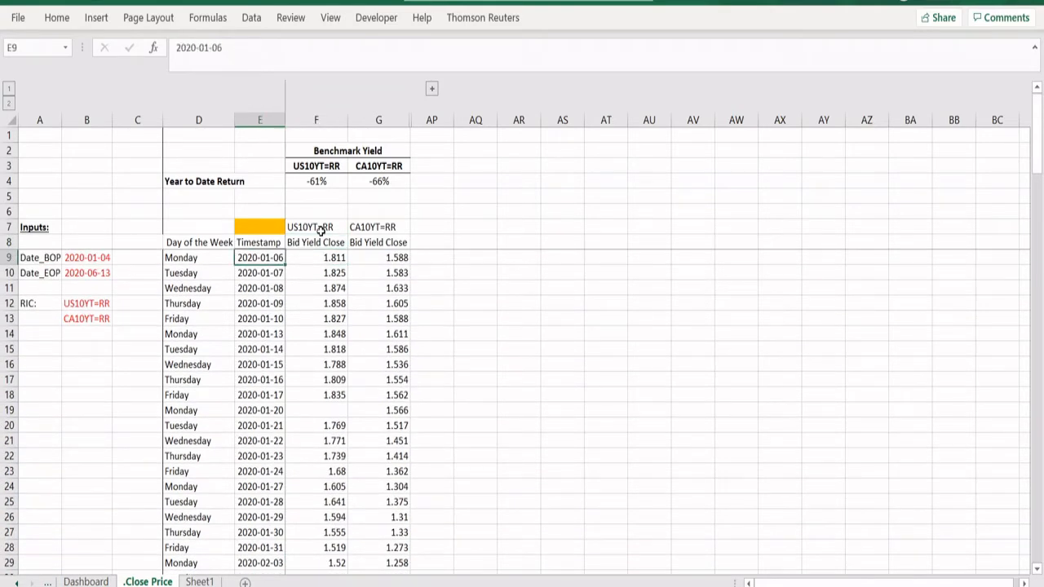
{"action": "left_click", "coordinate": [333, 181]}
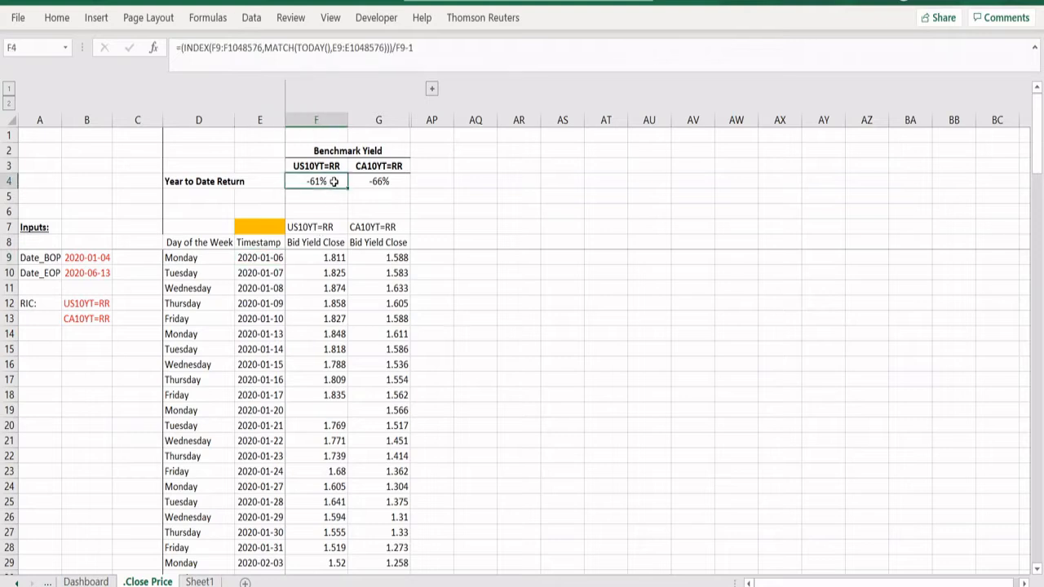
Step: Review the US10YT=RR and CA10YT=RR tickers and their Bid Yield Close headers in rows 7 and 8
{"action": "left_click", "coordinate": [323, 224]}
{"action": "key", "text": "Right"}
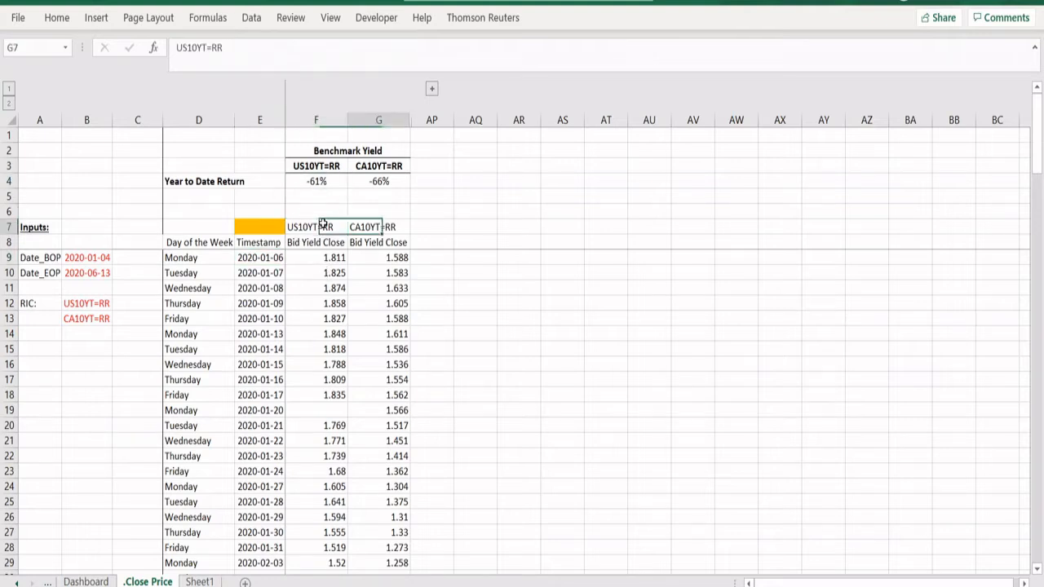
{"action": "key", "text": "Left"}
{"action": "key", "text": "Down"}
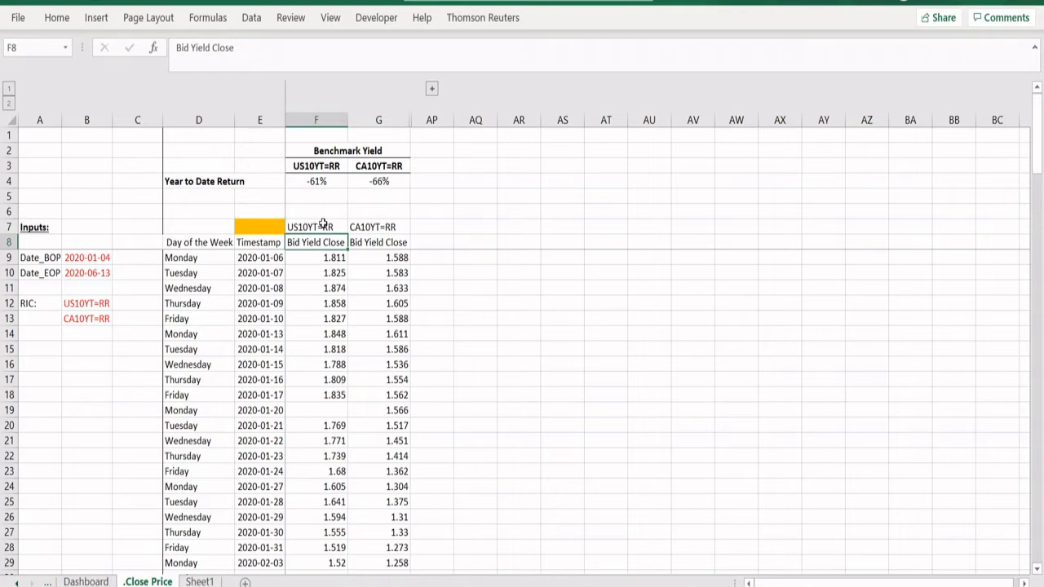
{"action": "key", "text": "Up"}
{"action": "key", "text": "Right"}
{"action": "key", "text": "Down"}
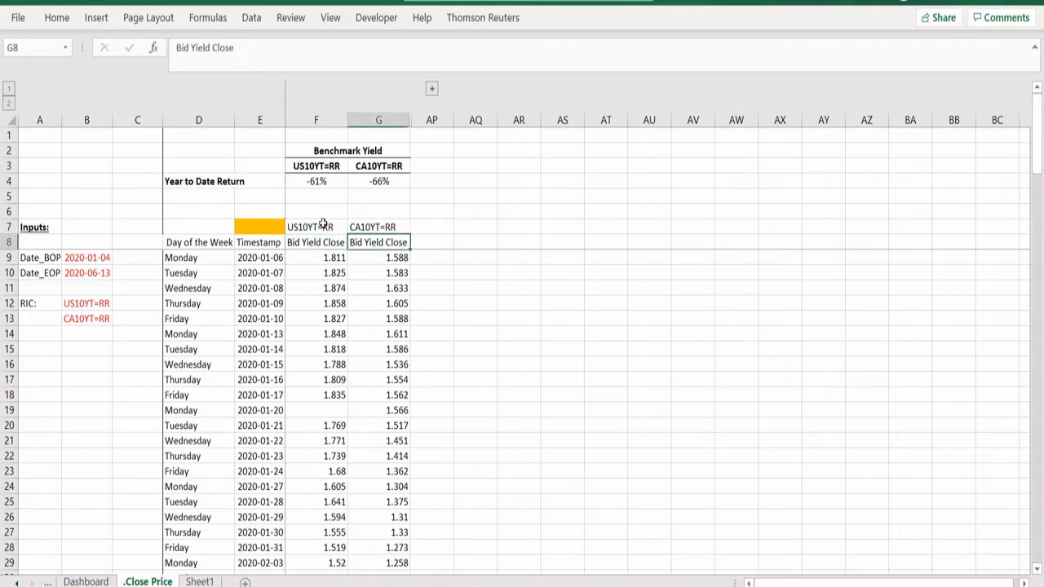
Step: Compare the latest US10YT=RR yield with the first one and inspect how F4 calculates the return from them
{"action": "key", "text": "Left"}
{"action": "key", "text": "Left"}
{"action": "key", "text": "ctrl+Down"}
{"action": "key", "text": "Right"}
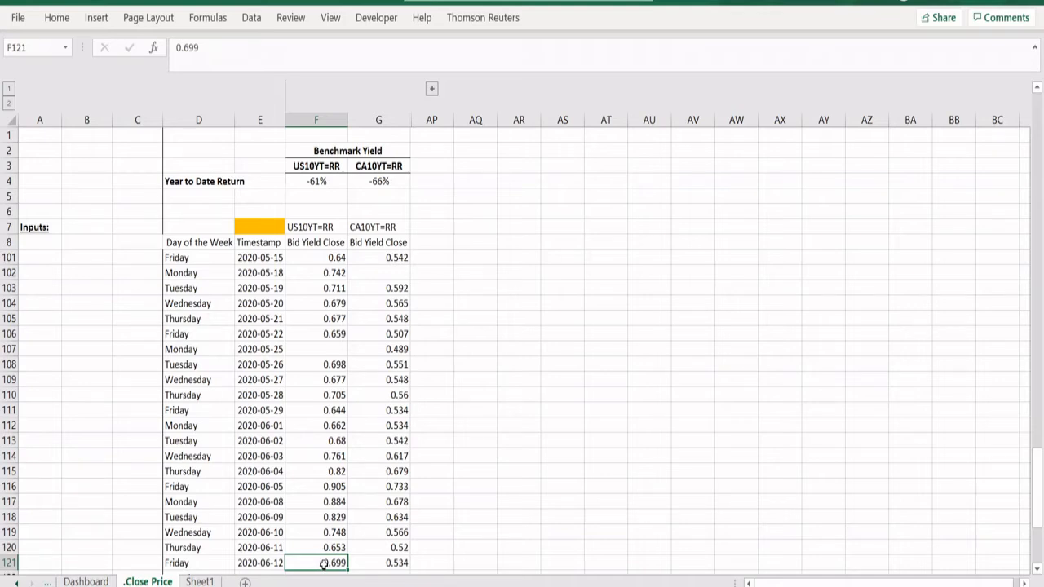
{"action": "left_click", "coordinate": [313, 241]}
{"action": "key", "text": "Down"}
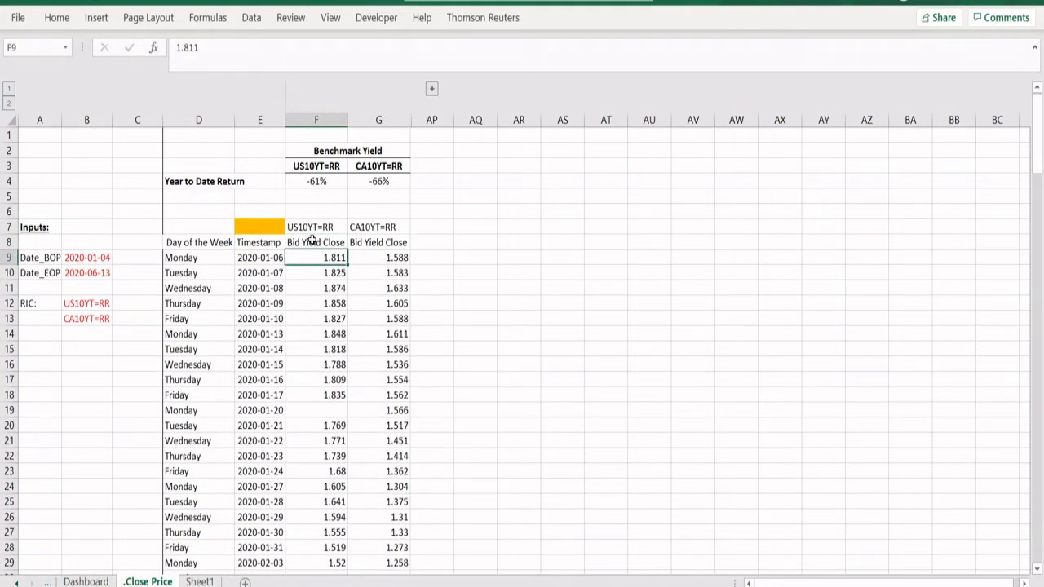
{"action": "left_click", "coordinate": [332, 194]}
{"action": "left_click", "coordinate": [325, 181]}
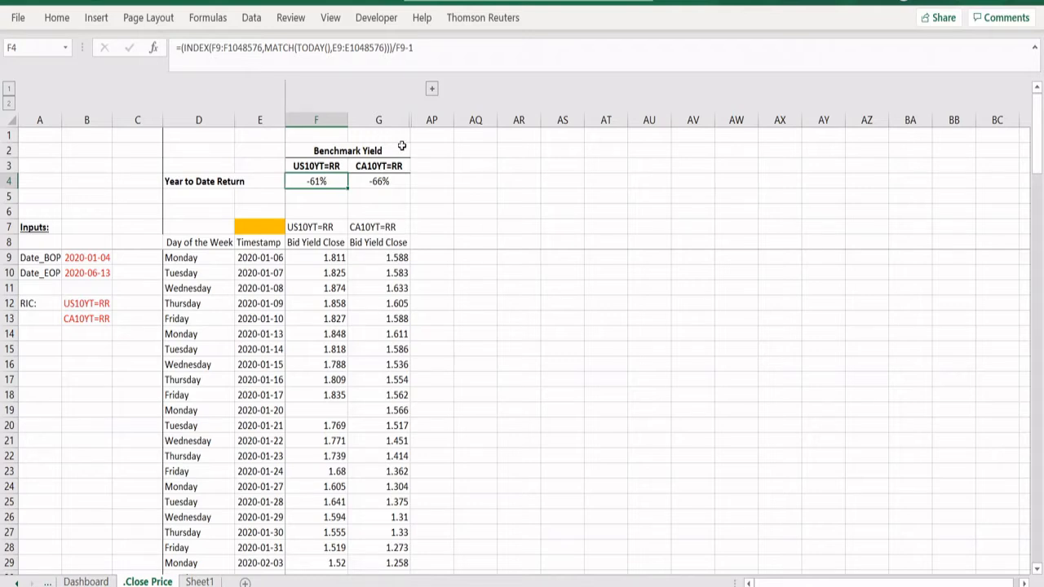
Step: Start a MATCH formula in F6 that looks up TODAY()-1 in the Timestamp range E9:E1048576
{"action": "left_click", "coordinate": [328, 207]}
{"action": "key", "text": "Up"}
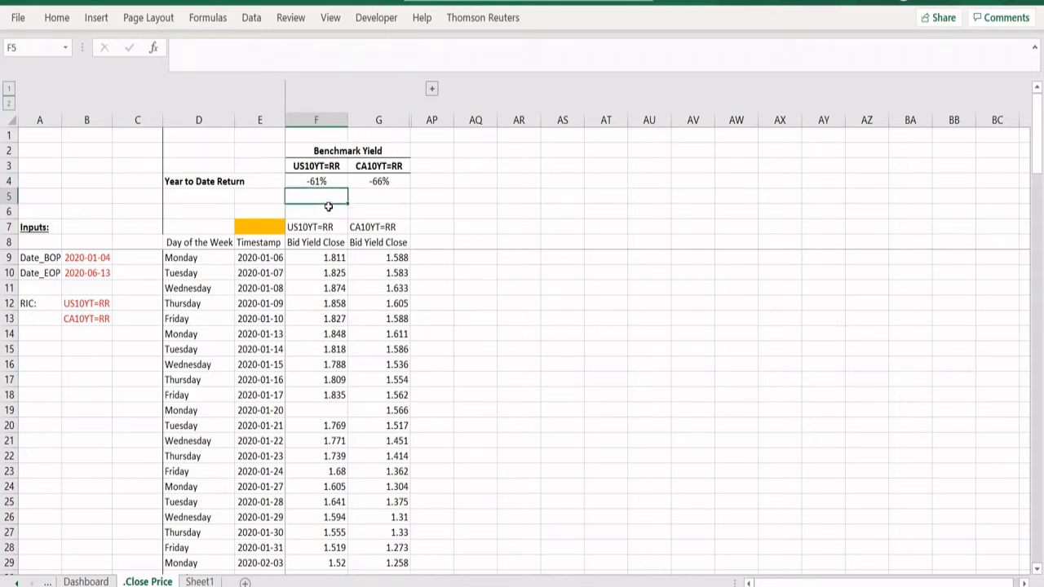
{"action": "key", "text": "Down"}
{"action": "type", "text": "=MATCH("}
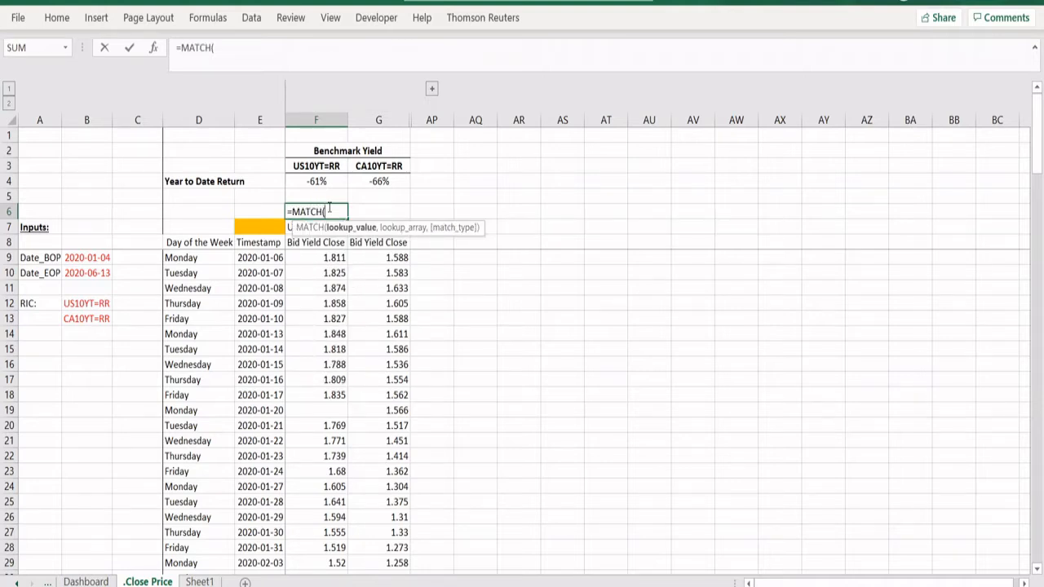
{"action": "type", "text": "TODAY()-1,"}
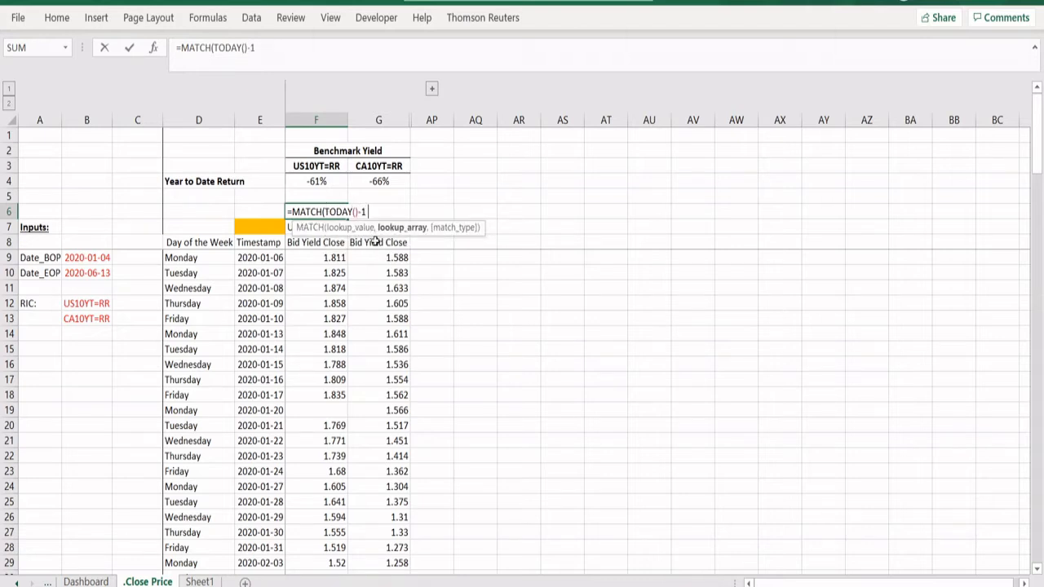
{"action": "left_click", "coordinate": [266, 242]}
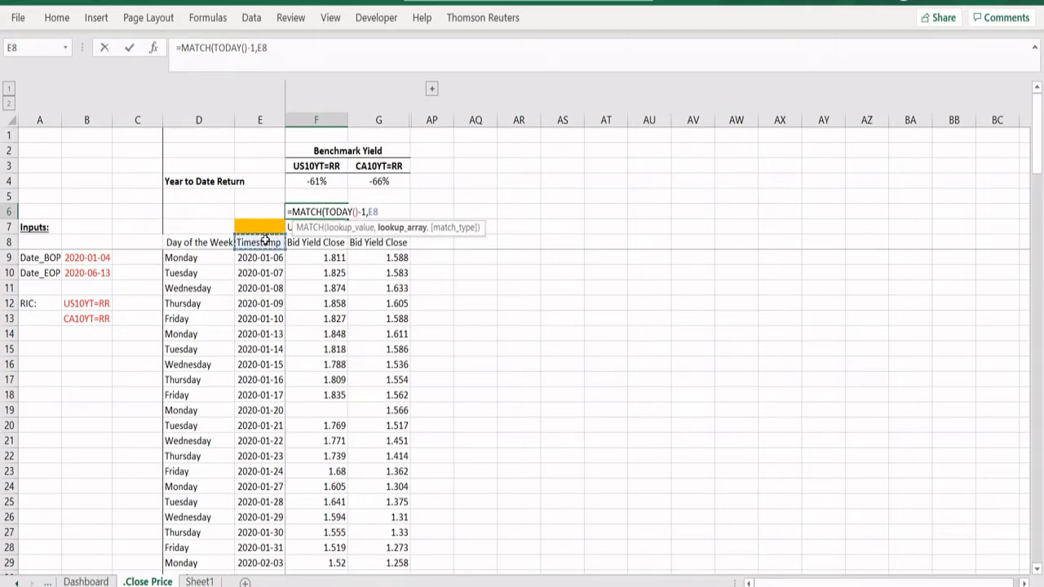
{"action": "key", "text": "Down"}
{"action": "key", "text": "ctrl+shift+Down"}
{"action": "key", "text": "ctrl+shift+Down"}
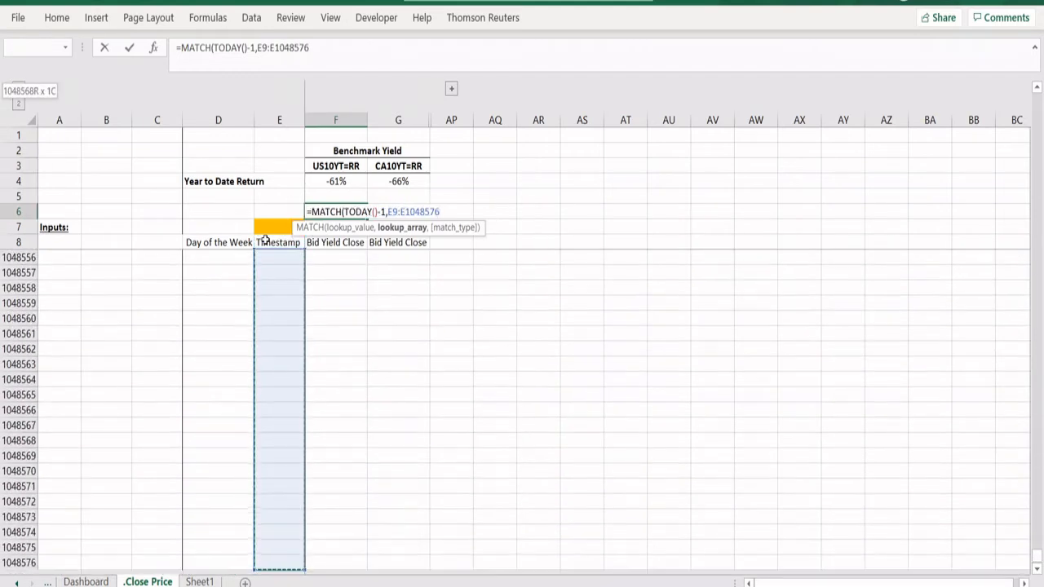
Step: Complete the F6 MATCH formula with match type 0 for an exact match
{"action": "scroll", "coordinate": [279, 288], "scroll_direction": "up", "scroll_amount": 20}
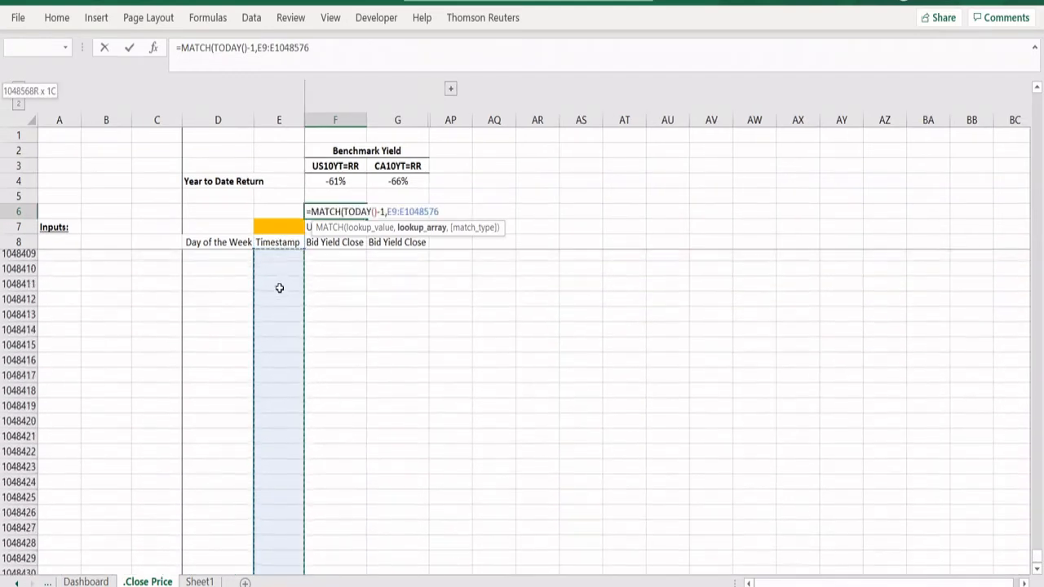
{"action": "left_click", "coordinate": [338, 40]}
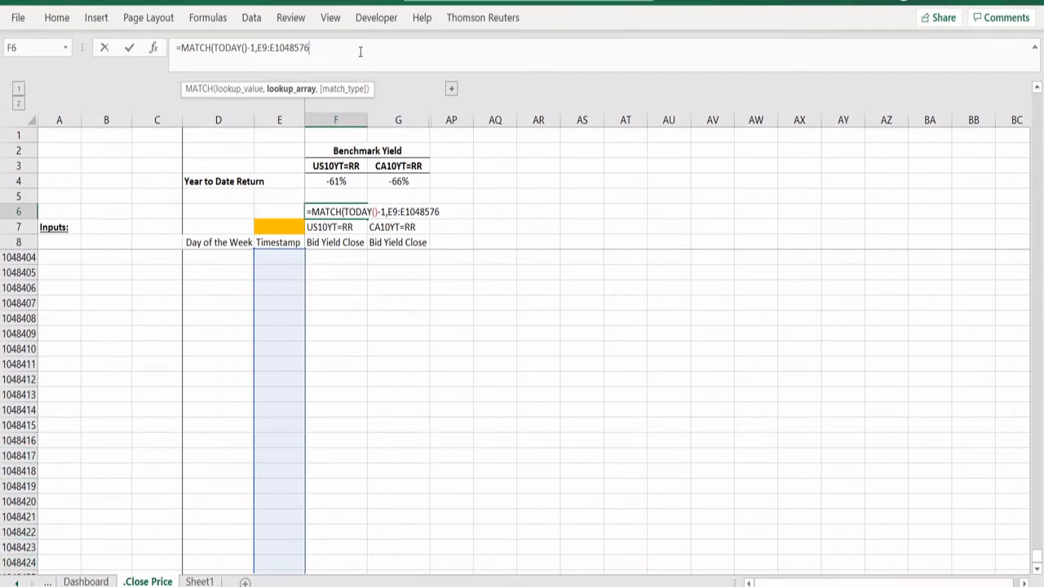
{"action": "type", "text": ","}
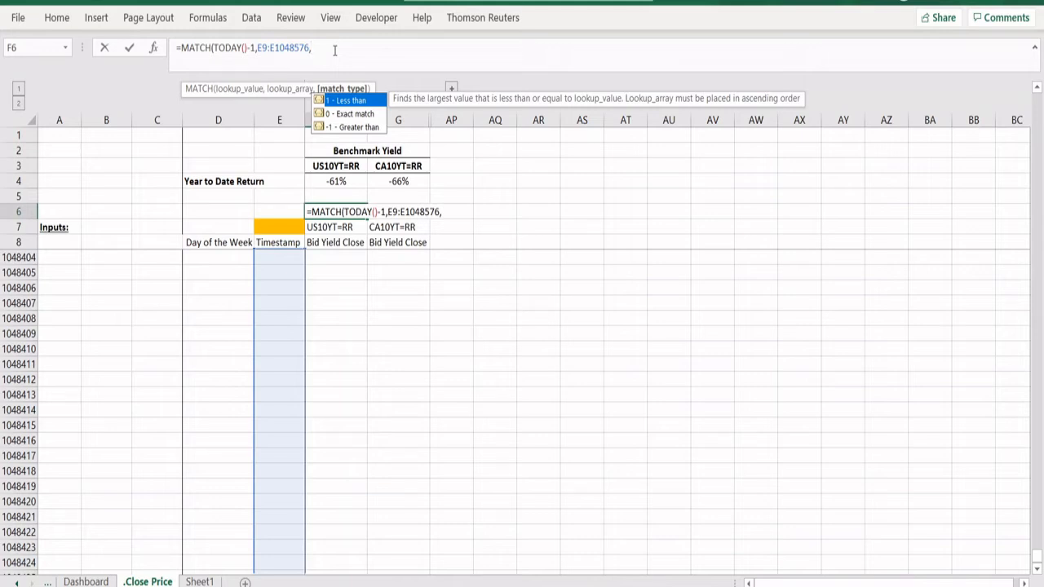
{"action": "type", "text": "0)"}
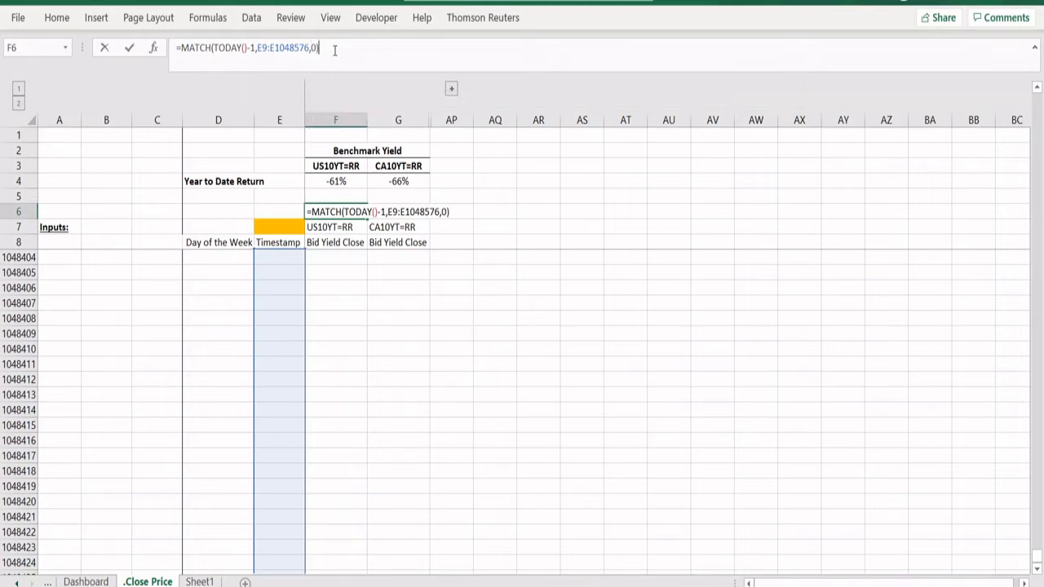
{"action": "key", "text": "Return"}
{"action": "key", "text": "Up"}
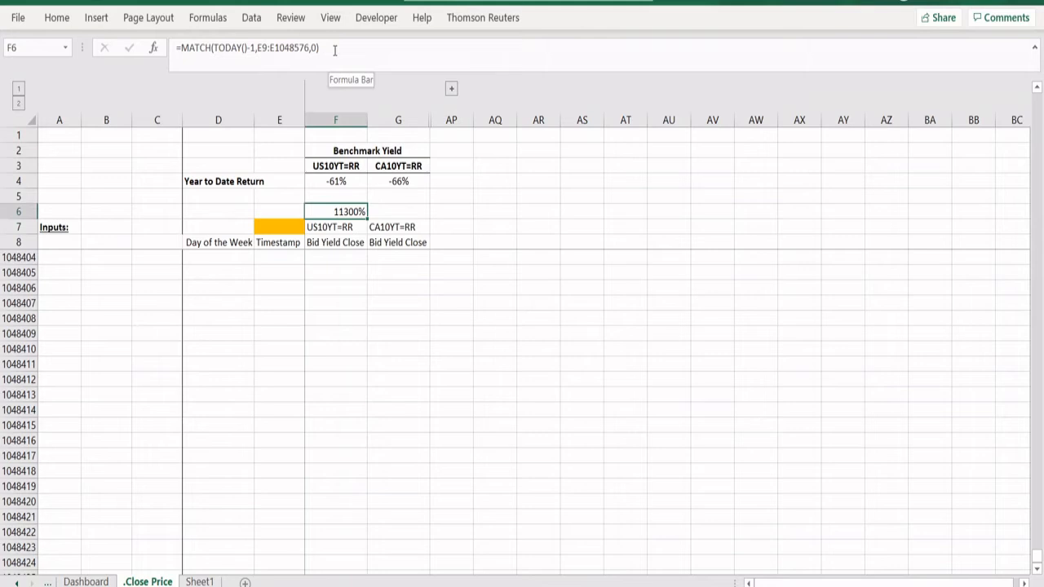
Step: Format cell F6 as a Number with 0 decimal places
{"action": "key", "text": "ctrl+1"}
{"action": "left_click", "coordinate": [532, 283]}
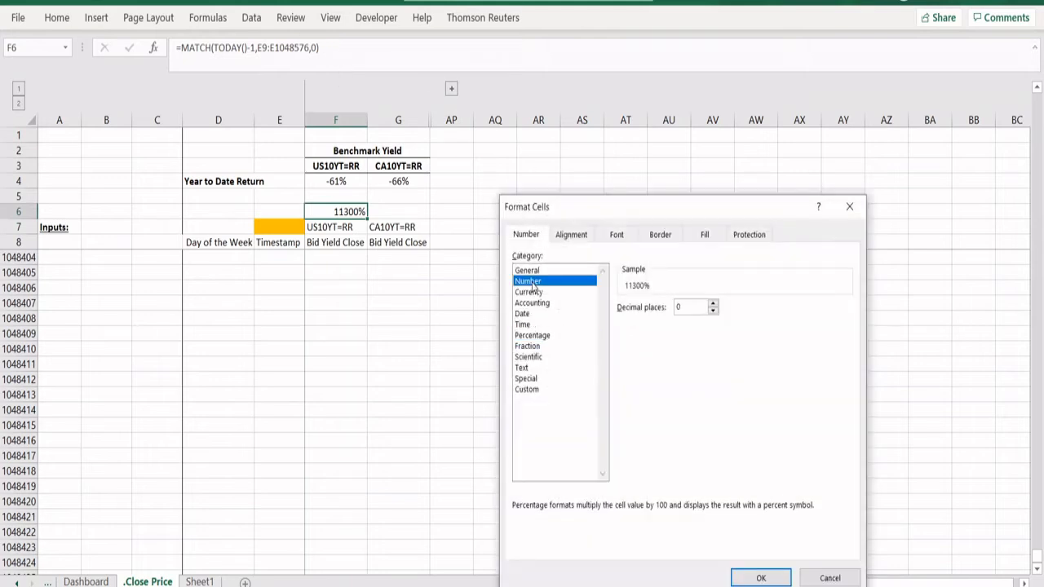
{"action": "left_click", "coordinate": [765, 575]}
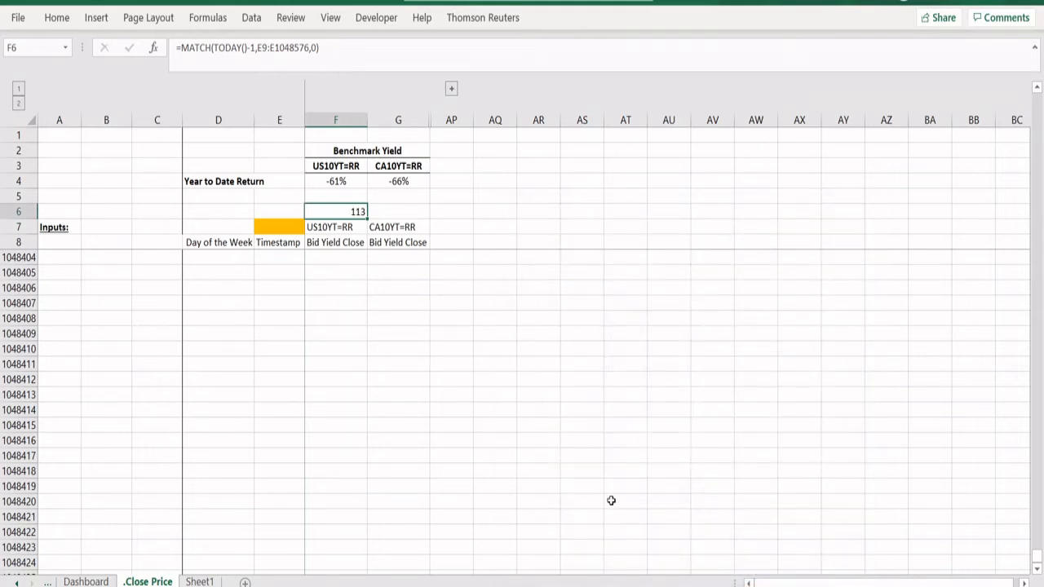
Step: Check the MATCH position in F6 against the last dated row of the Timestamp and US10YT=RR yield columns
{"action": "key", "text": "Down"}
{"action": "key", "text": "Down"}
{"action": "key", "text": "Down"}
{"action": "key", "text": "Down"}
{"action": "key", "text": "Up"}
{"action": "key", "text": "Up"}
{"action": "key", "text": "Up"}
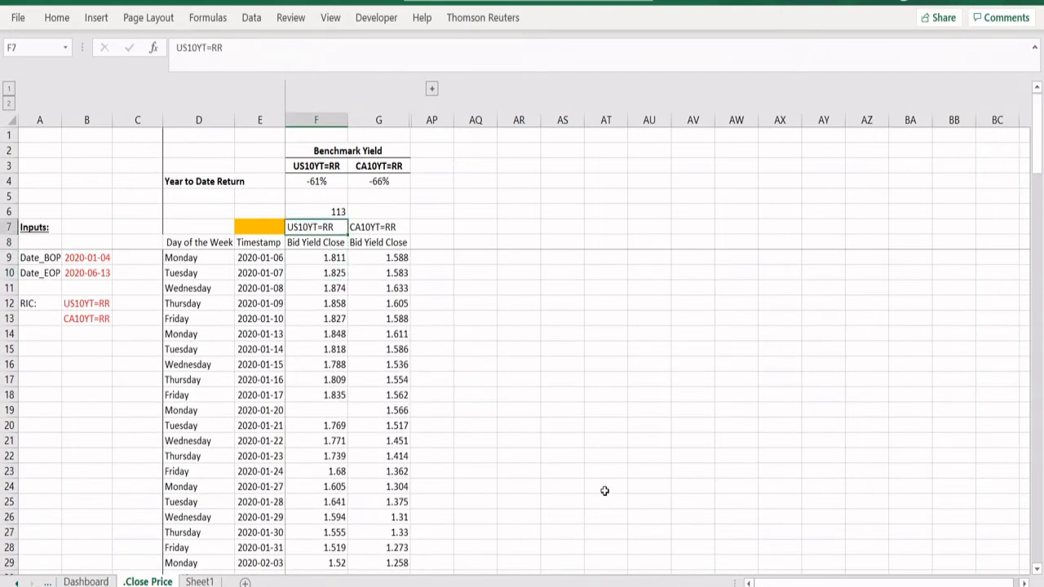
{"action": "key", "text": "Up"}
{"action": "key", "text": "Down"}
{"action": "key", "text": "Down"}
{"action": "key", "text": "Down"}
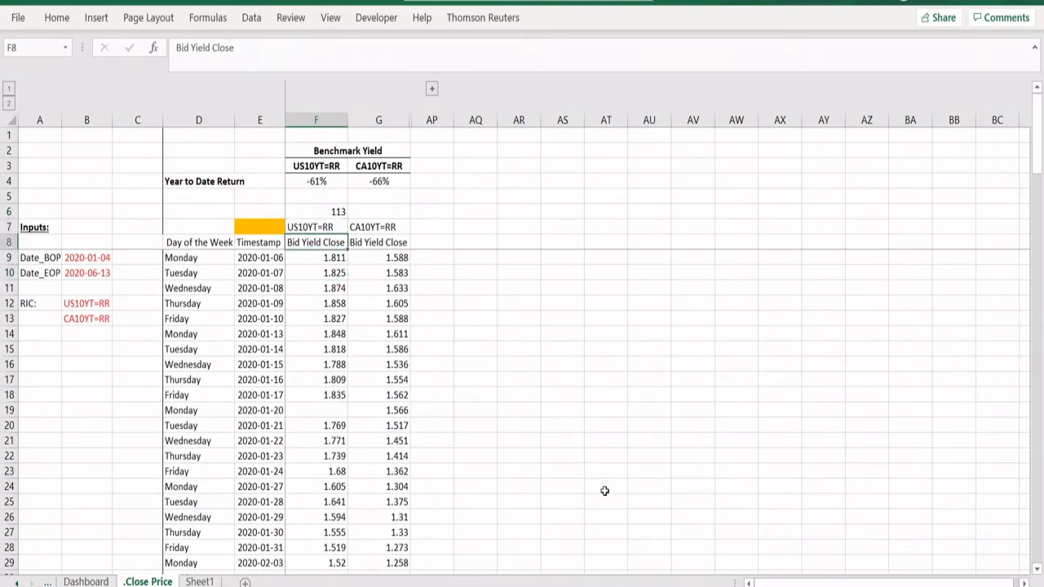
{"action": "key", "text": "Up"}
{"action": "key", "text": "Up"}
{"action": "key", "text": "Up"}
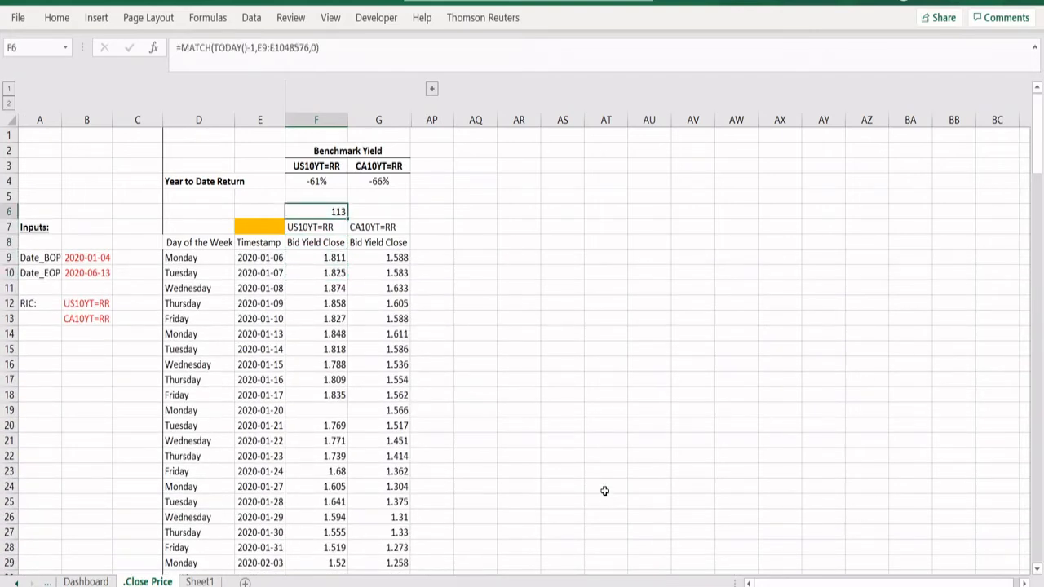
{"action": "key", "text": "Down"}
{"action": "key", "text": "Down"}
{"action": "key", "text": "Down"}
{"action": "key", "text": "Left"}
{"action": "key", "text": "ctrl+Down"}
{"action": "key", "text": "Right"}
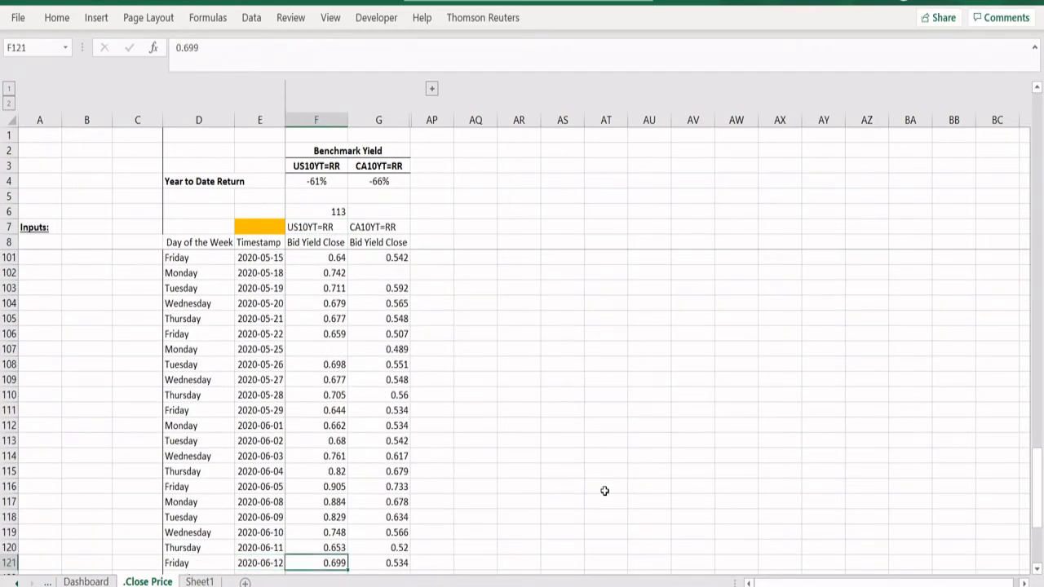
Step: Start an INDEX formula in F5 with the US10YT=RR yield range F9:F1048576 as its array
{"action": "left_click", "coordinate": [303, 196]}
{"action": "type", "text": "=INDEX("}
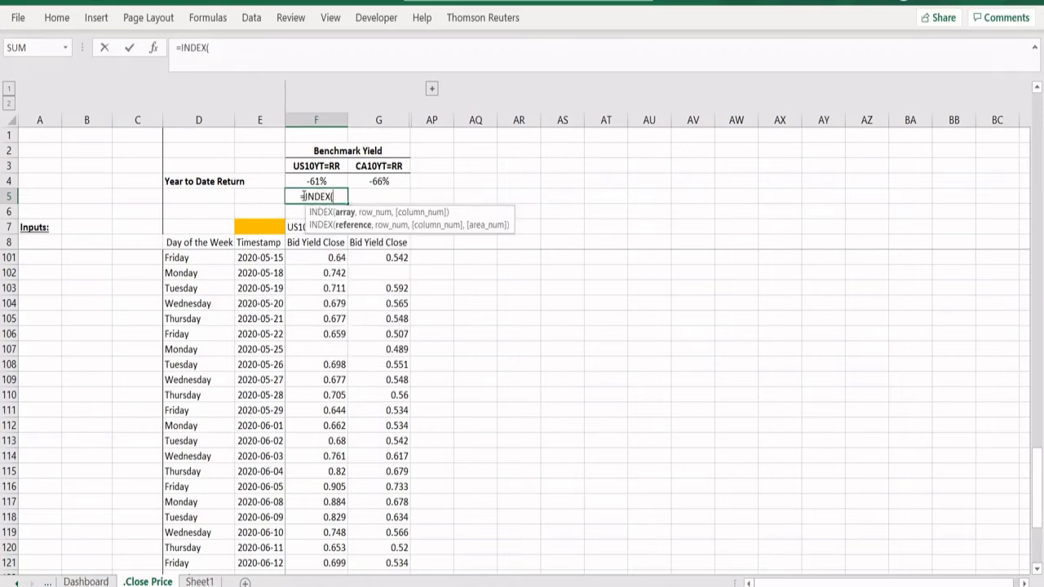
{"action": "left_click", "coordinate": [298, 242]}
{"action": "key", "text": "Down"}
{"action": "key", "text": "shift+Down"}
{"action": "key", "text": "shift+Down"}
{"action": "key", "text": "shift+Down"}
{"action": "key", "text": "shift+Down"}
{"action": "key", "text": "shift+Down"}
{"action": "key", "text": "shift+Down"}
{"action": "key", "text": "shift+Down"}
{"action": "key", "text": "shift+Down"}
{"action": "key", "text": "shift+Down"}
{"action": "key", "text": "shift+Down"}
{"action": "key", "text": "shift+Down"}
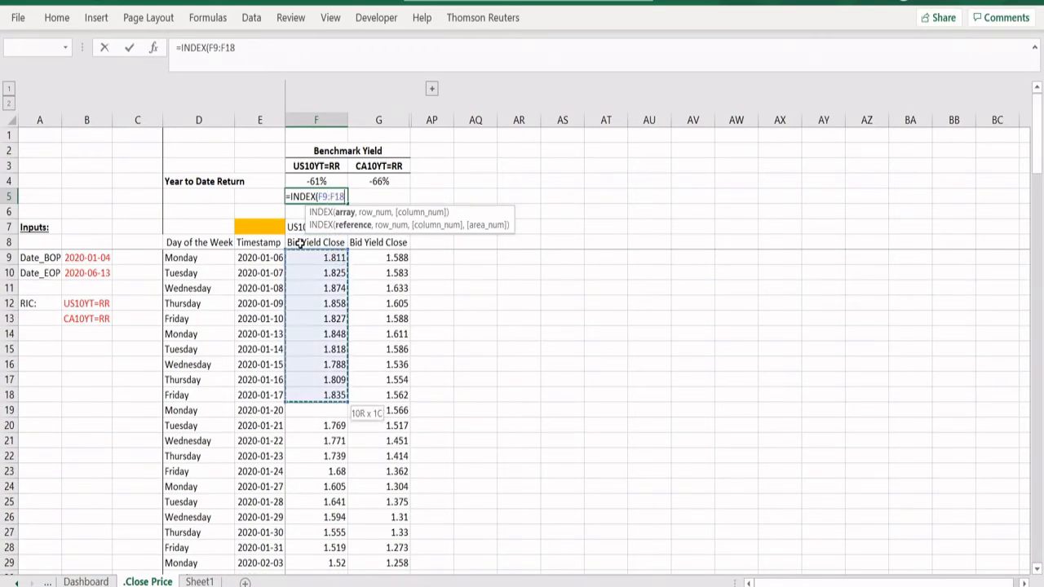
{"action": "key", "text": "ctrl+shift+Down"}
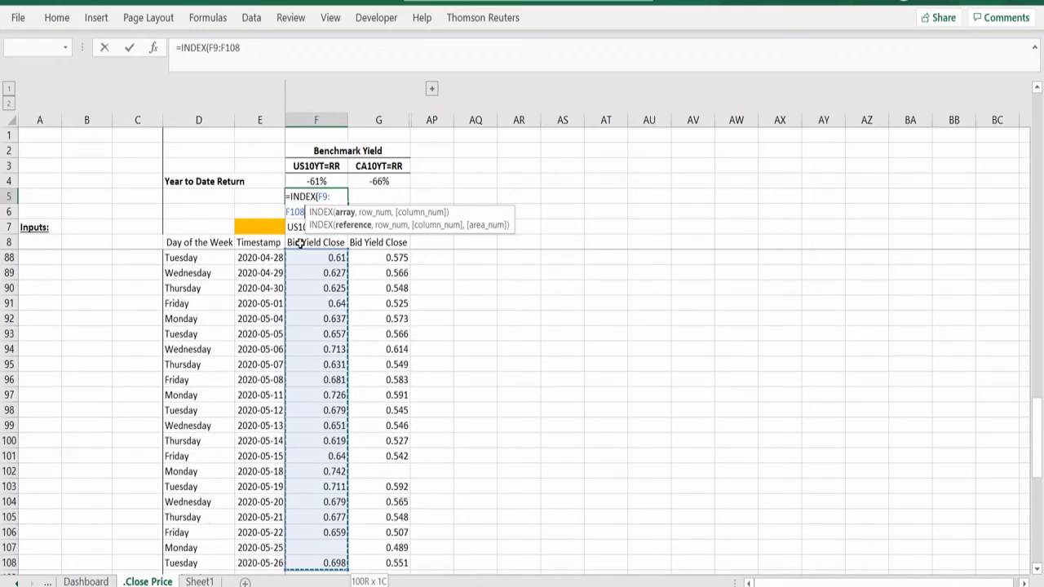
{"action": "key", "text": "ctrl+shift+Down"}
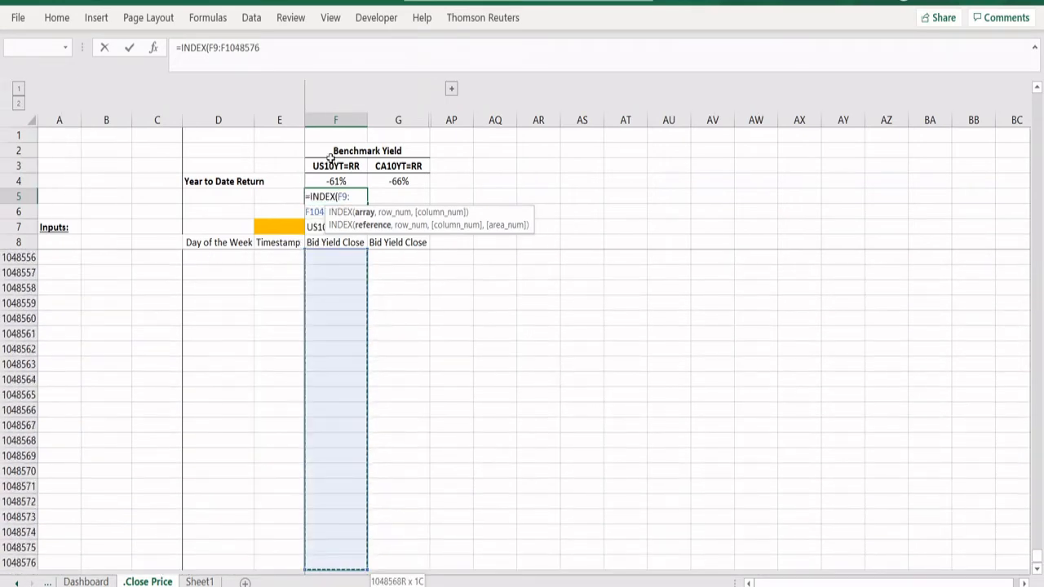
Step: Set the row number argument of the INDEX formula in F5 to cell F5
{"action": "type", "text": ","}
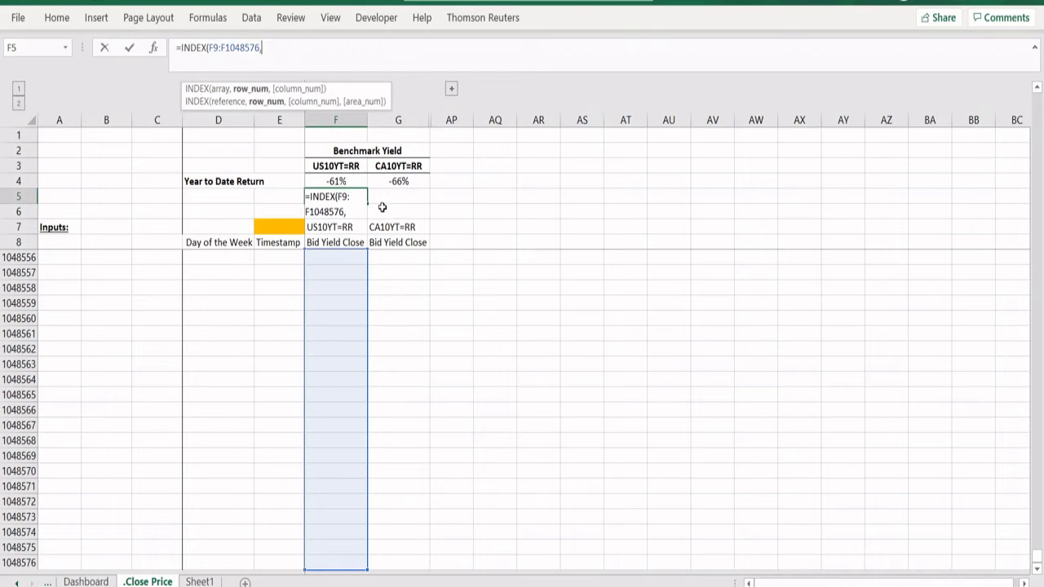
{"action": "left_click", "coordinate": [382, 207]}
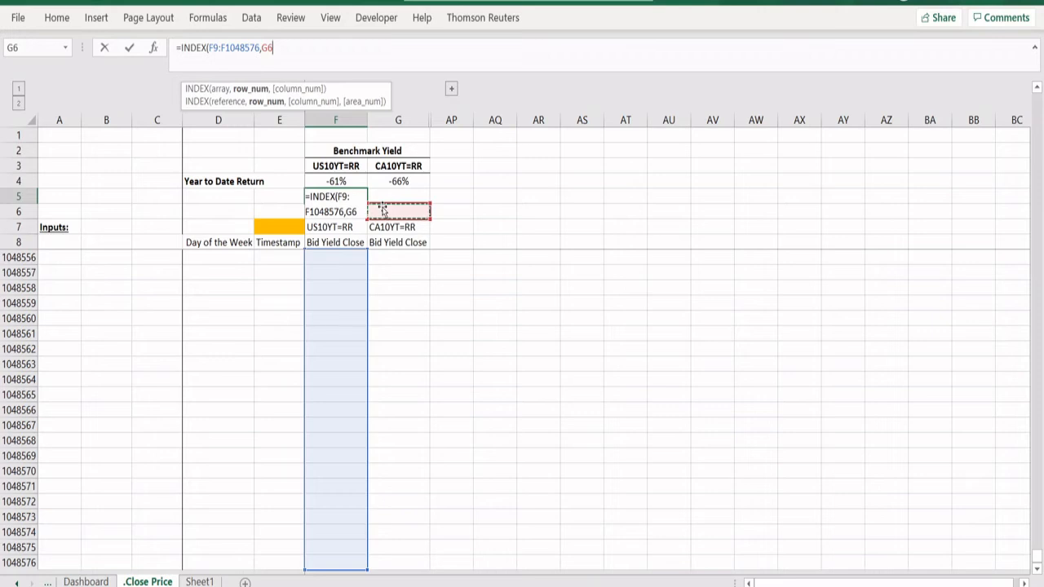
{"action": "key", "text": "Left"}
{"action": "key", "text": "Up"}
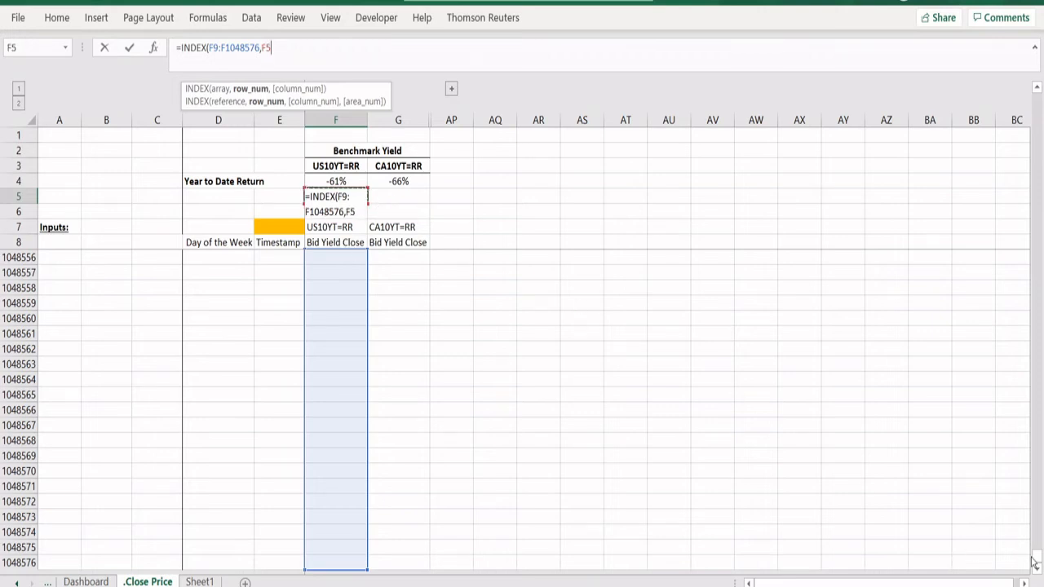
{"action": "left_click_drag", "start_coordinate": [1035, 561], "coordinate": [1037, 136]}
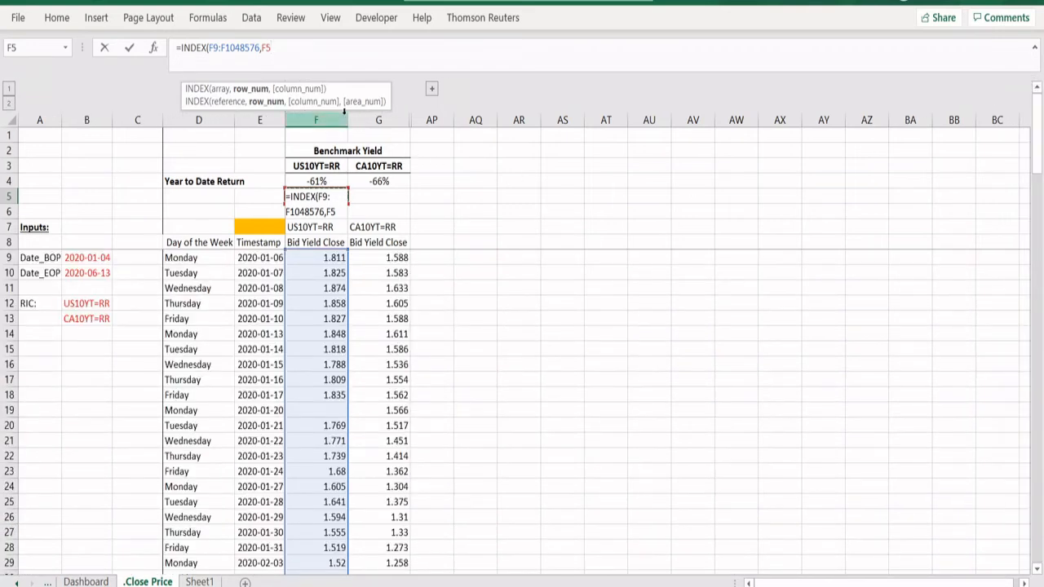
{"action": "type", "text": ",0"}
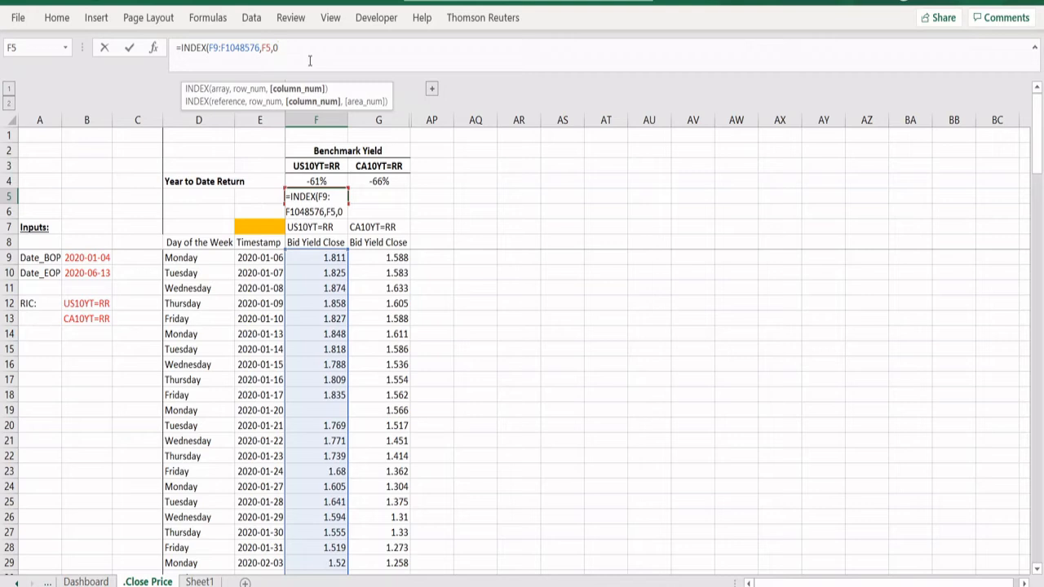
{"action": "type", "text": ","}
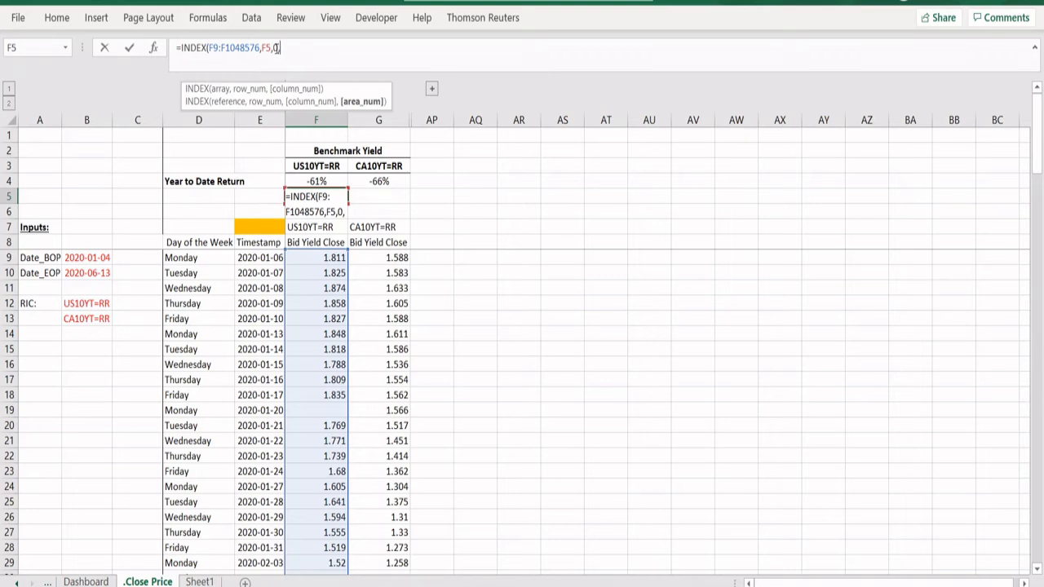
{"action": "key", "text": "BackSpace"}
{"action": "key", "text": "BackSpace"}
{"action": "key", "text": "BackSpace"}
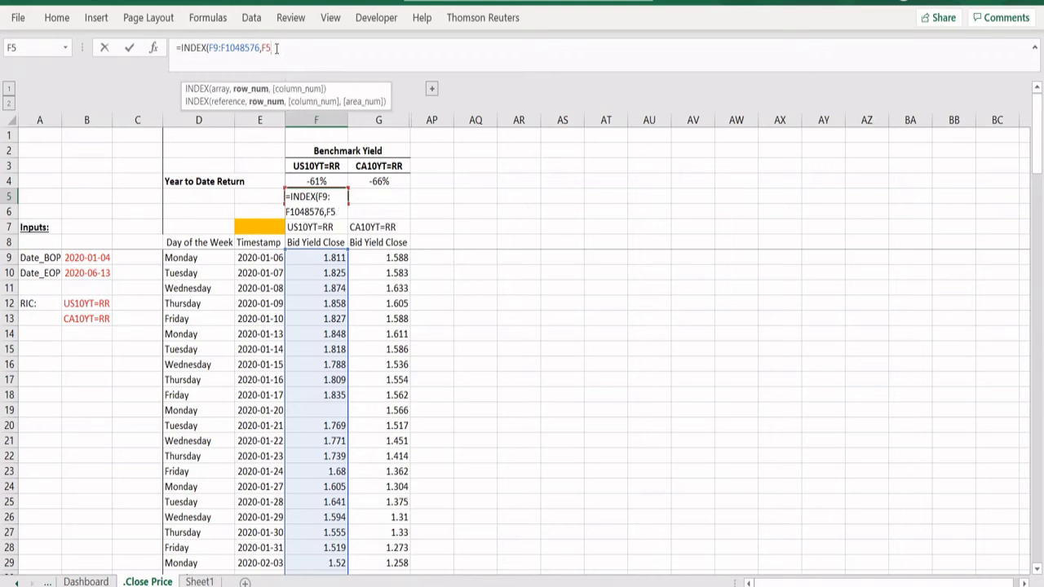
Step: Close and enter the F5 INDEX formula without a column number argument
{"action": "type", "text": ")"}
{"action": "key", "text": "Return"}
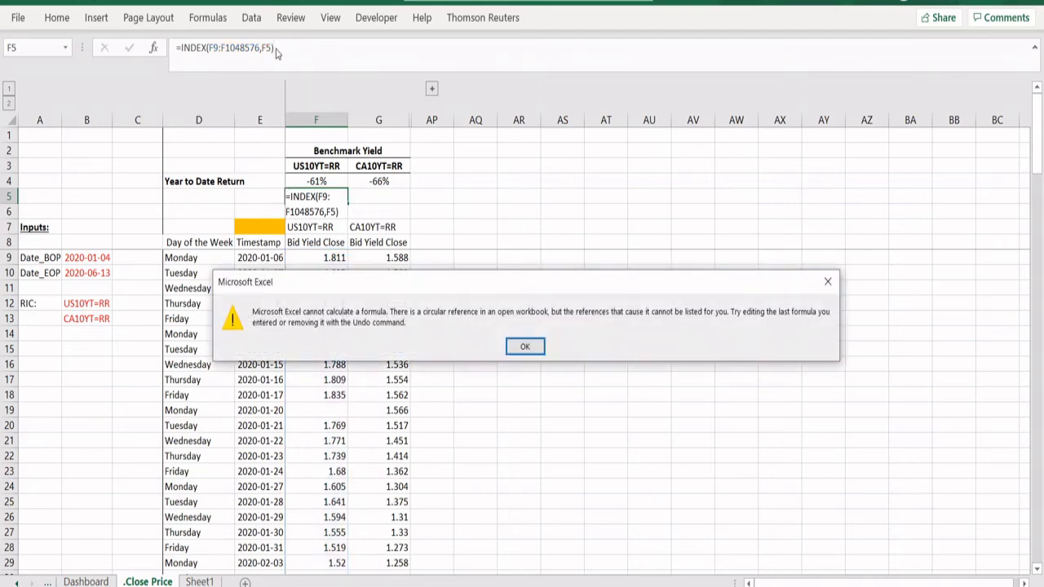
{"action": "key", "text": "Return"}
Step: Format cell F5 as a Number with 3 decimal places
{"action": "left_click", "coordinate": [318, 197]}
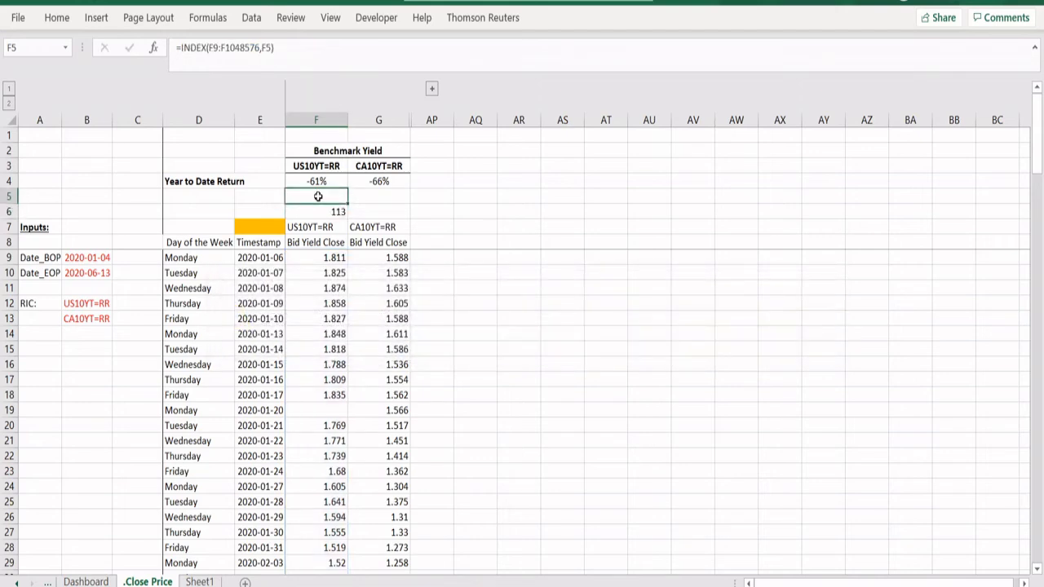
{"action": "key", "text": "ctrl+1"}
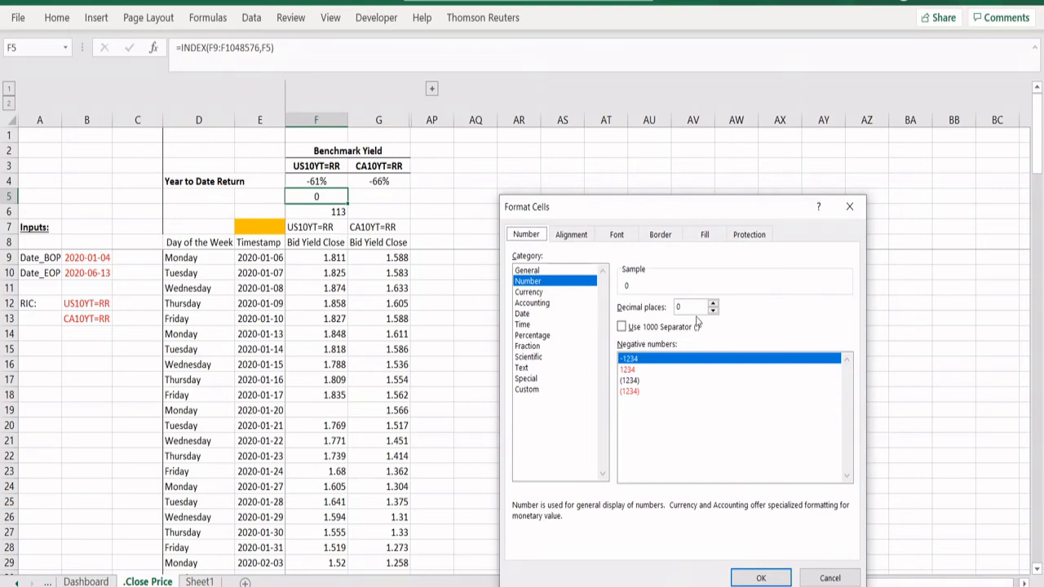
{"action": "left_click", "coordinate": [714, 305]}
{"action": "left_click", "coordinate": [714, 305]}
{"action": "left_click", "coordinate": [713, 305]}
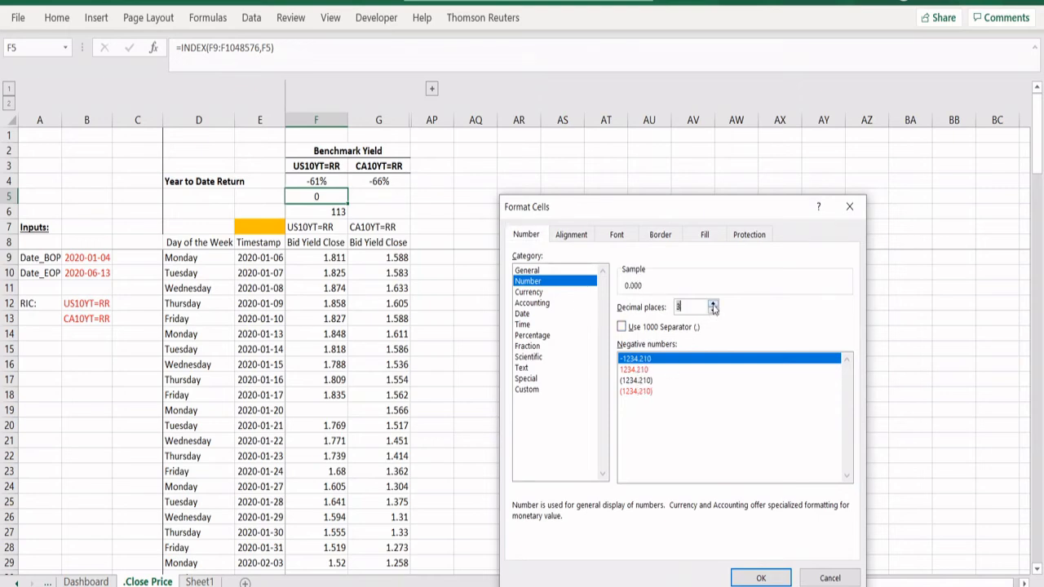
{"action": "key", "text": "Return"}
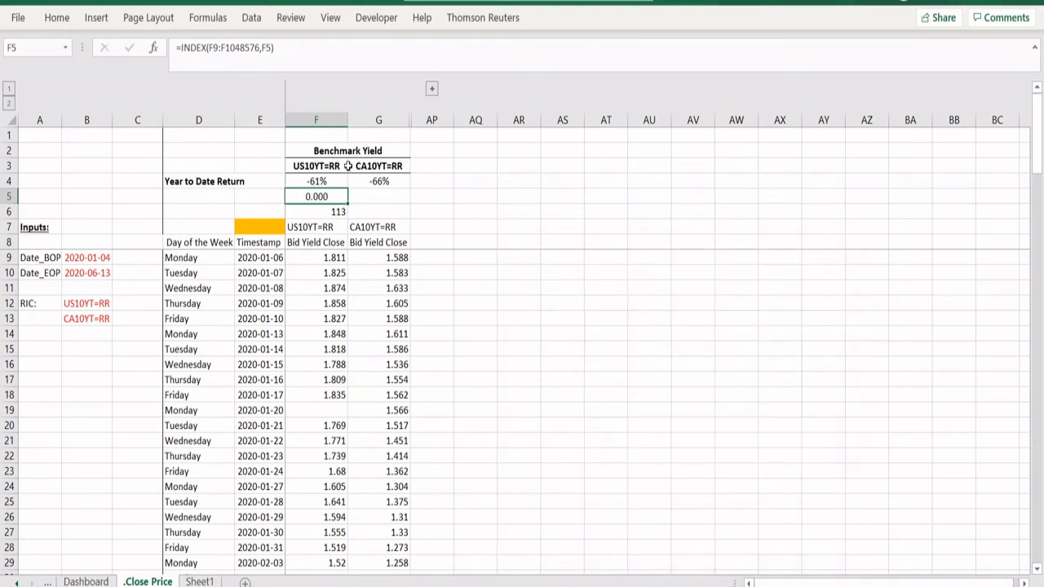
Step: Replace the row number in the F5 INDEX formula with cell F6, giving =INDEX(F9:F1048576,F6)
{"action": "left_click", "coordinate": [326, 59]}
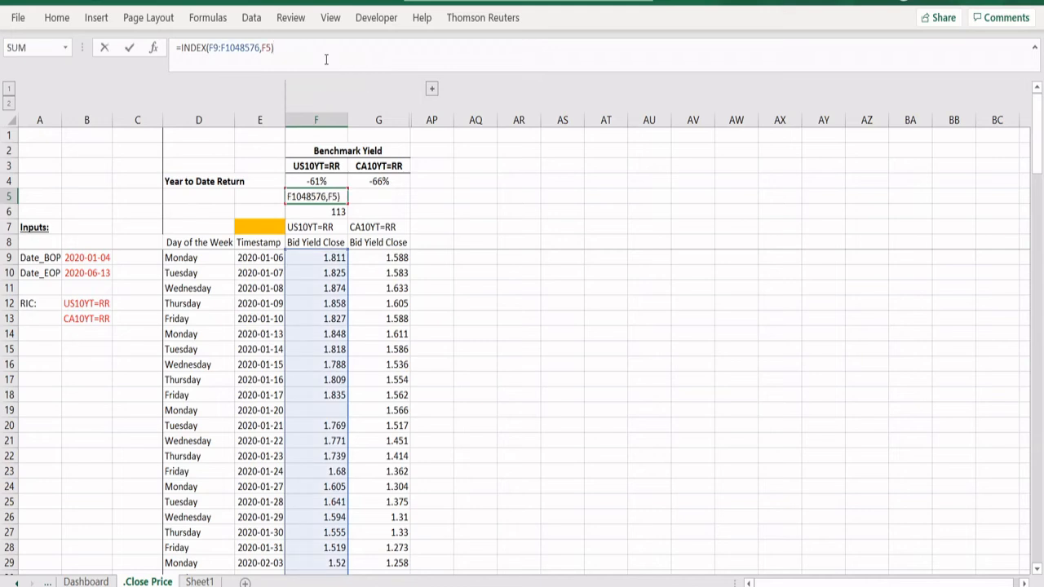
{"action": "key", "text": "BackSpace"}
{"action": "key", "text": "BackSpace"}
{"action": "key", "text": "BackSpace"}
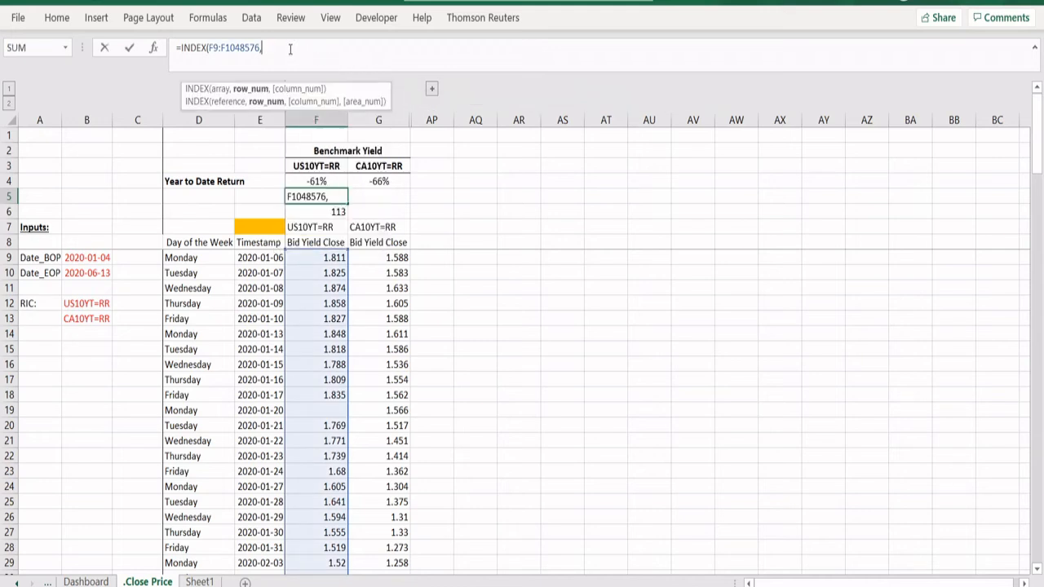
{"action": "left_click", "coordinate": [318, 213]}
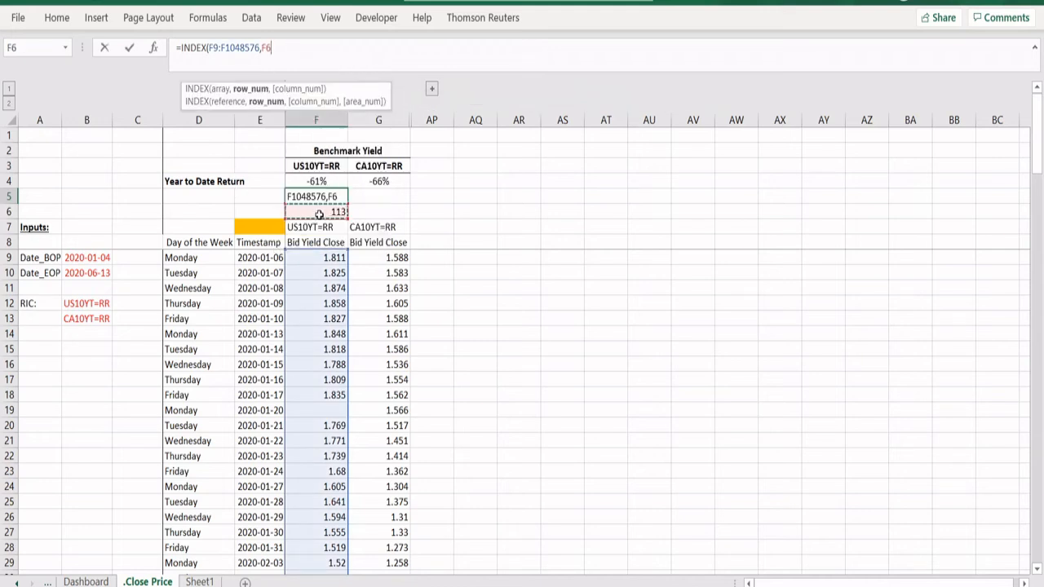
{"action": "type", "text": ")"}
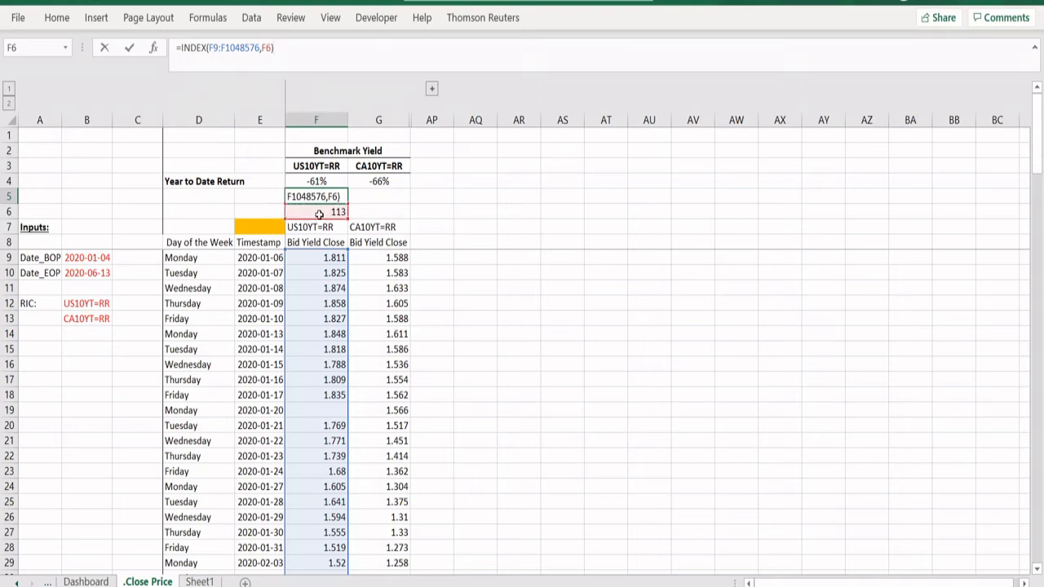
{"action": "key", "text": "Return"}
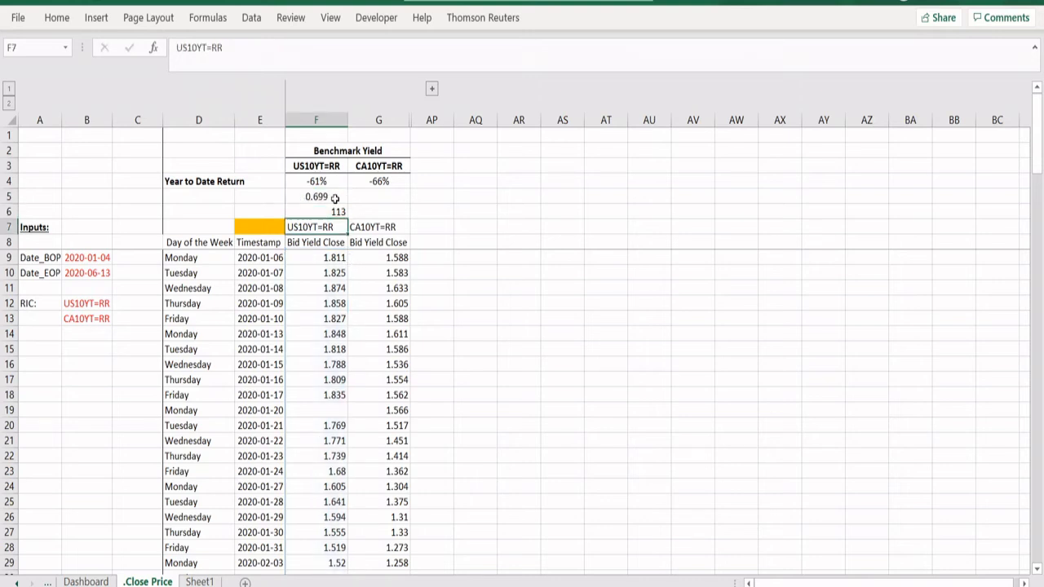
Step: Examine the INDEX formula in F5 and the MATCH formula in F6 that supplies its row number
{"action": "left_click", "coordinate": [334, 198]}
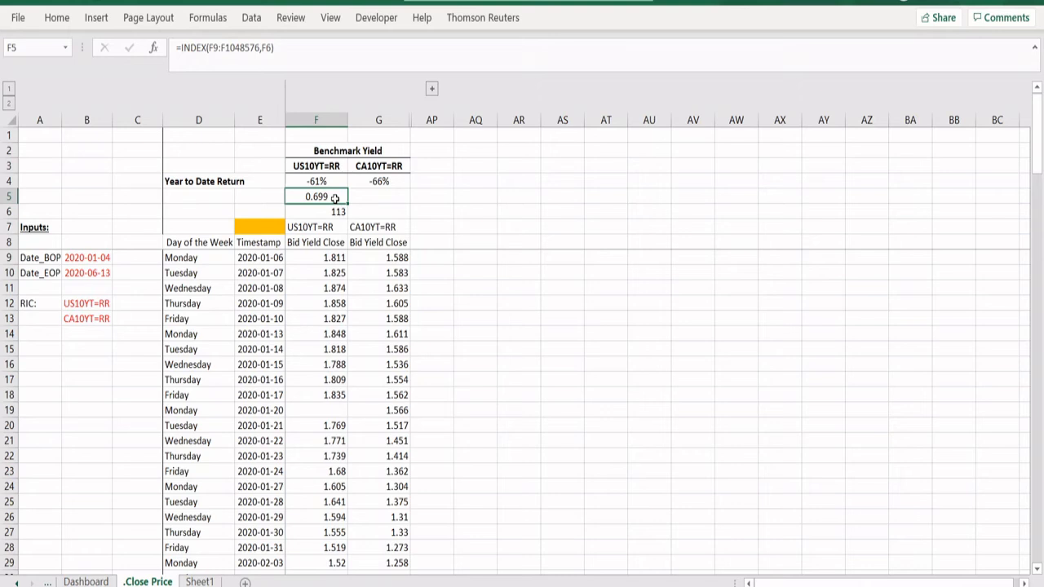
{"action": "left_click", "coordinate": [337, 242]}
{"action": "key", "text": "ctrl+Up"}
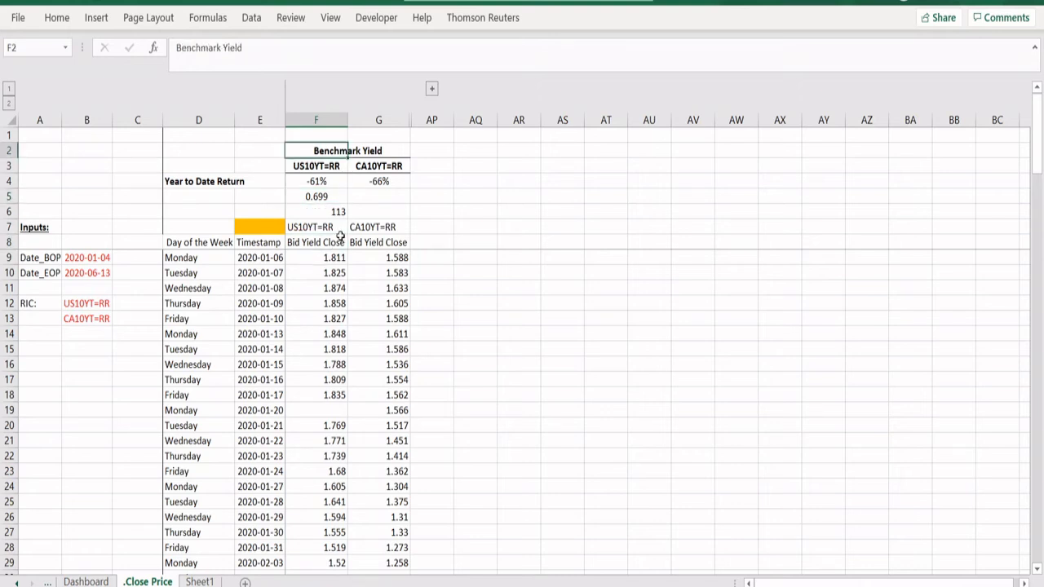
{"action": "left_click", "coordinate": [319, 197]}
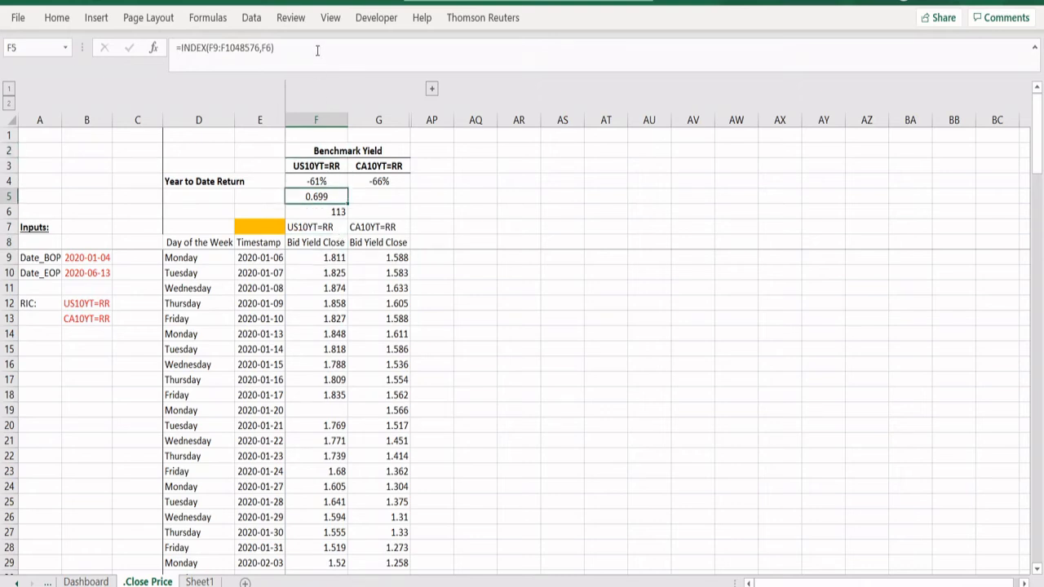
{"action": "left_click", "coordinate": [334, 212]}
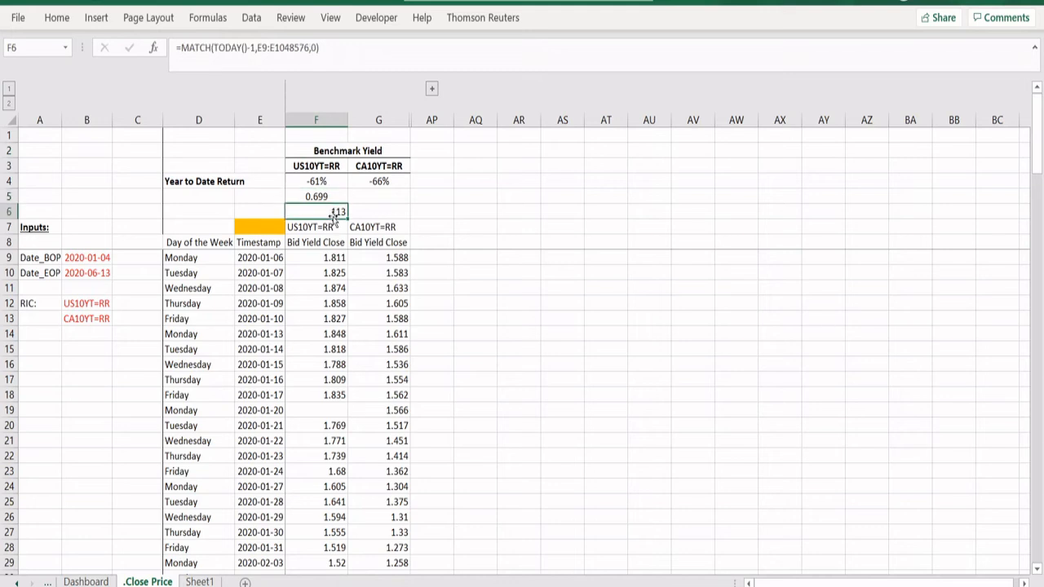
{"action": "left_click", "coordinate": [331, 197]}
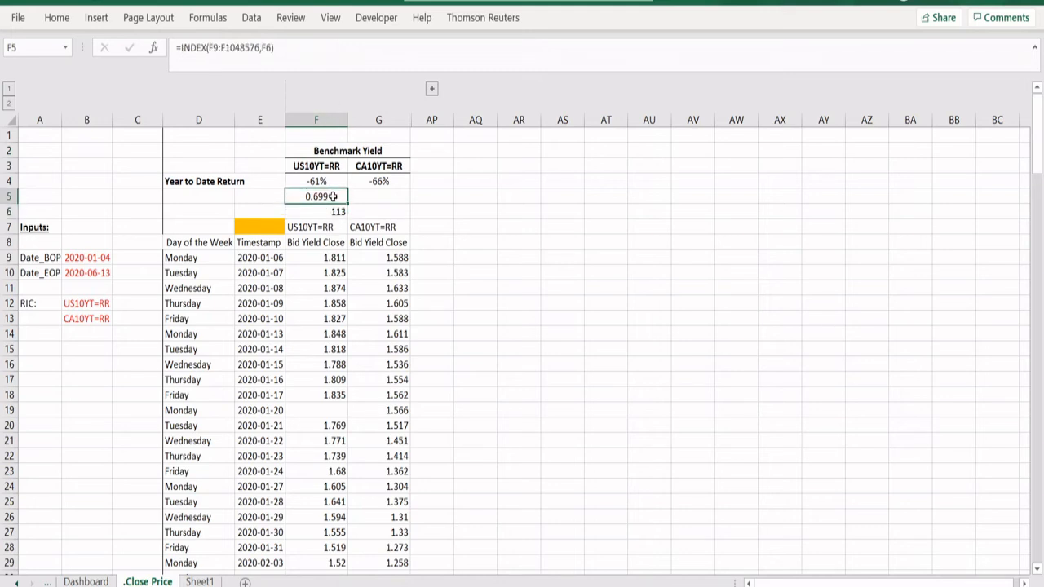
{"action": "left_click", "coordinate": [302, 50]}
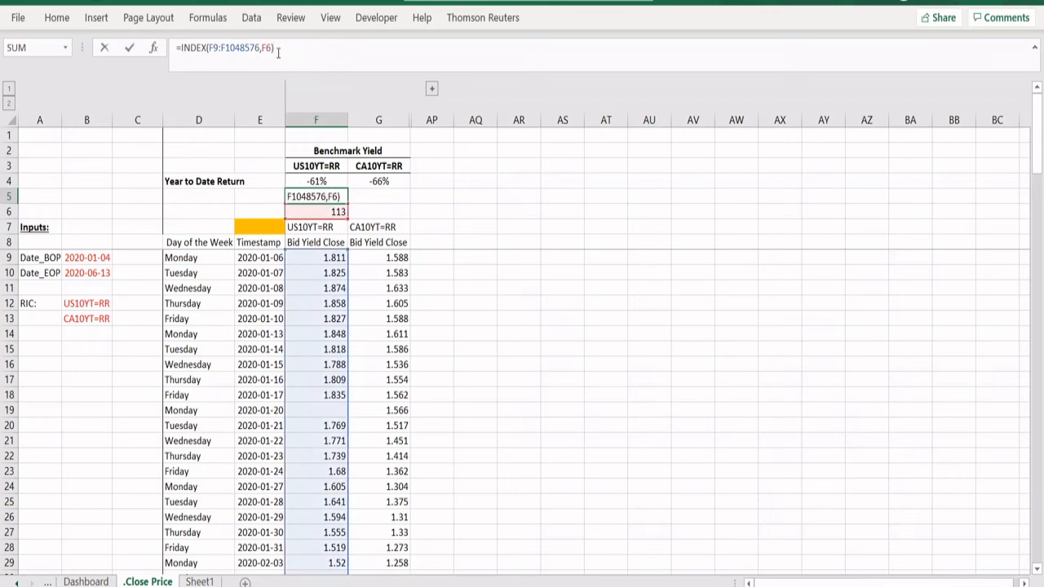
{"action": "key", "text": "Escape"}
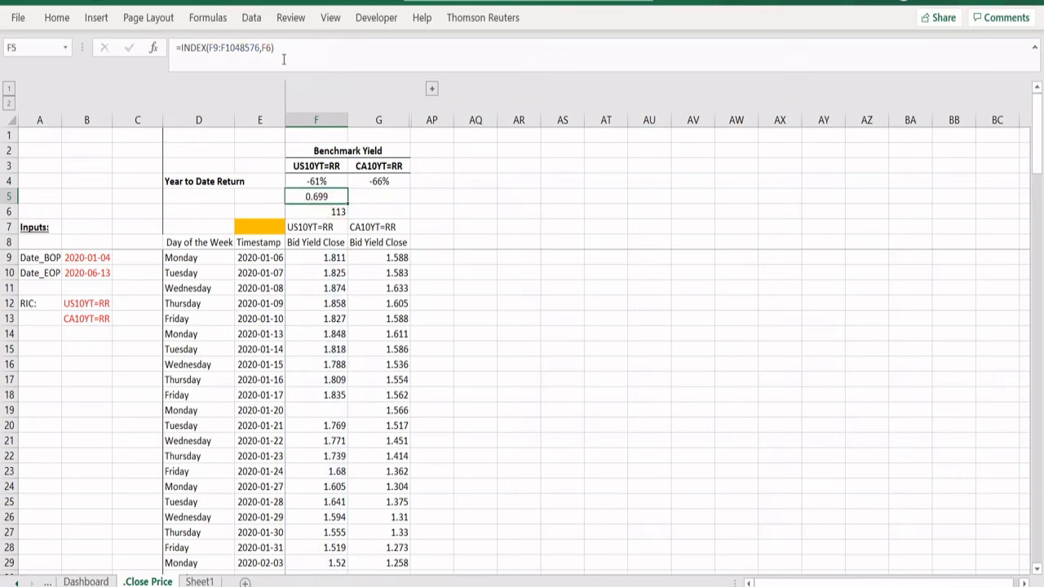
Step: Copy the expression MATCH(TODAY()-1,E9:E1048576,0) from F6 and substitute it for the F6 reference in the F5 INDEX formula
{"action": "left_click", "coordinate": [334, 214]}
{"action": "left_click", "coordinate": [335, 50]}
{"action": "left_click_drag", "start_coordinate": [334, 50], "coordinate": [182, 30]}
{"action": "key", "text": "Escape"}
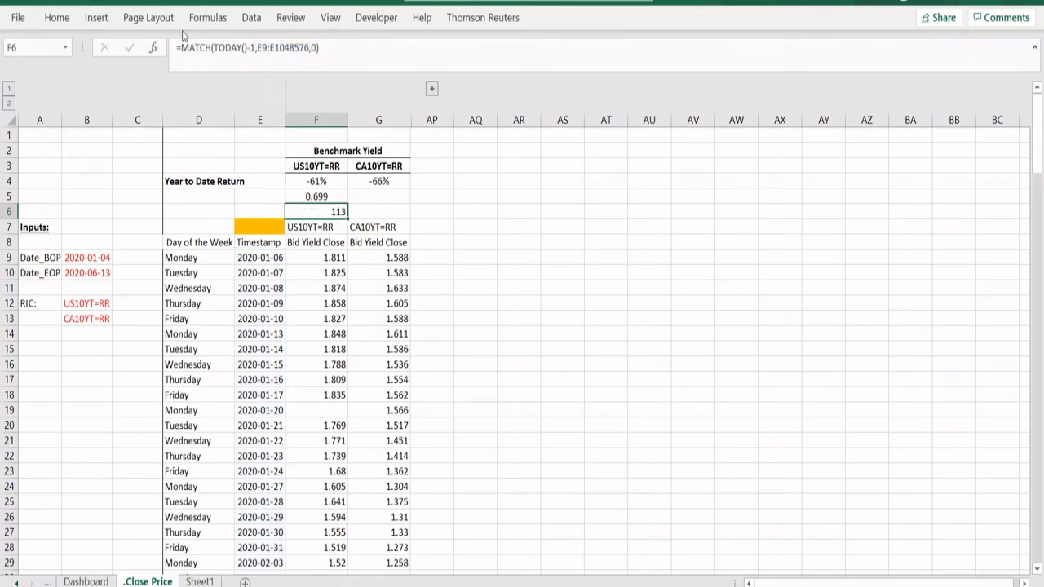
{"action": "key", "text": "Up"}
{"action": "left_click", "coordinate": [270, 47]}
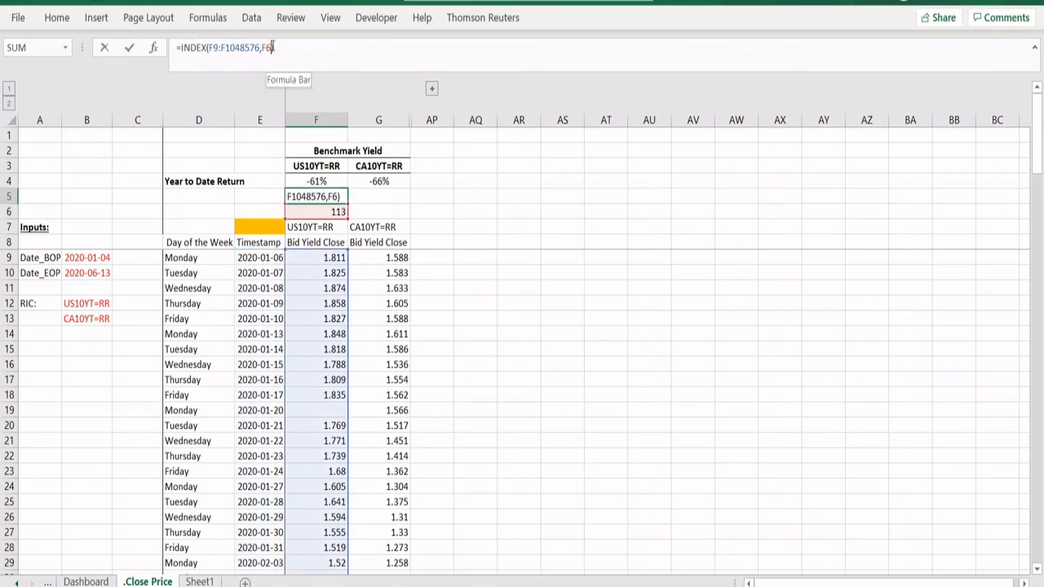
{"action": "left_click_drag", "start_coordinate": [272, 48], "coordinate": [262, 47]}
{"action": "key", "text": "ctrl+v"}
{"action": "key", "text": "Return"}
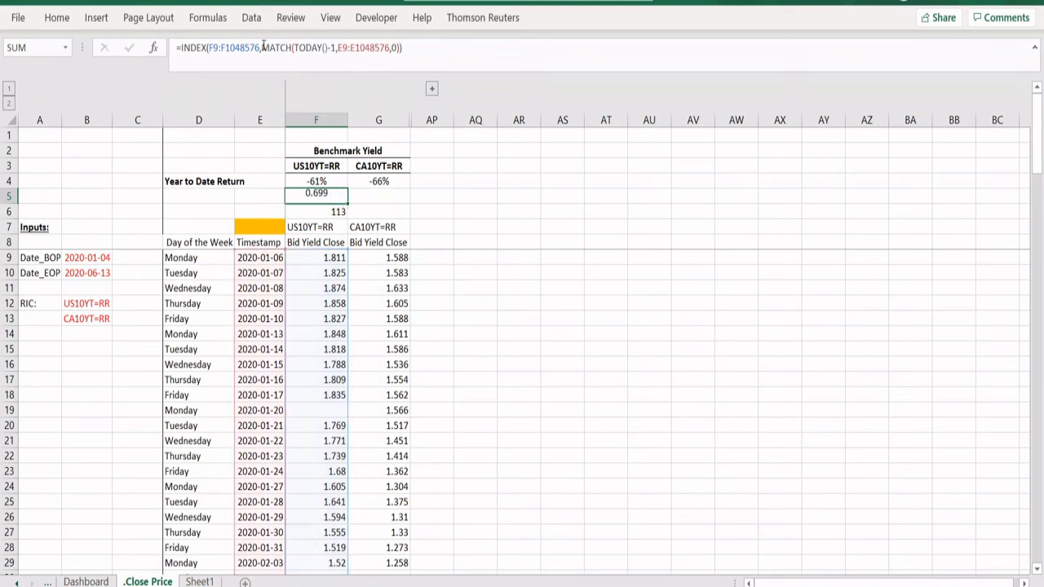
{"action": "key", "text": "Up"}
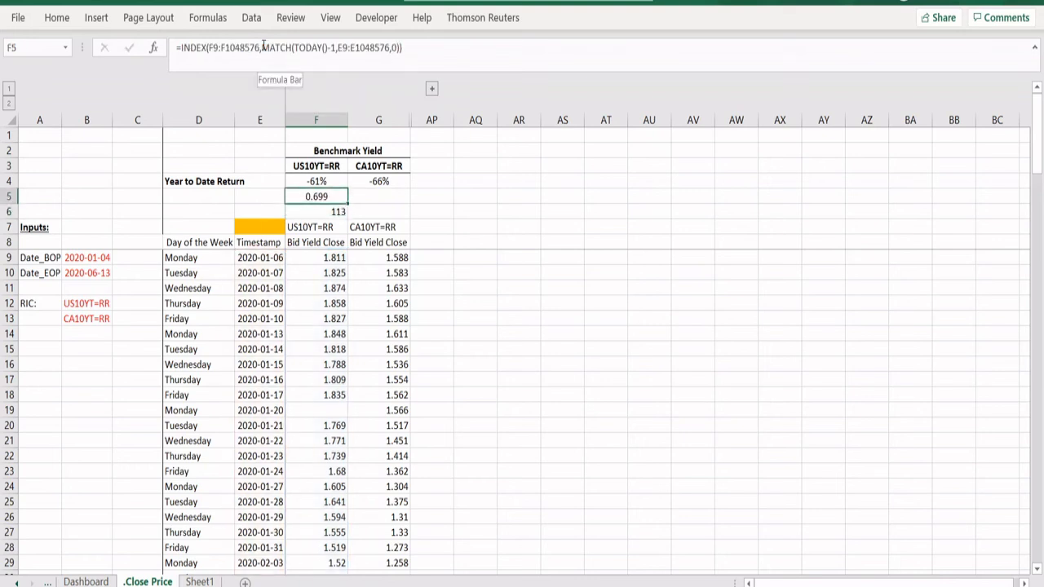
Step: Extend the F5 formula to divide the INDEX result by the absolute reference $F$9 and subtract 1
{"action": "left_click", "coordinate": [405, 47]}
{"action": "type", "text": "/"}
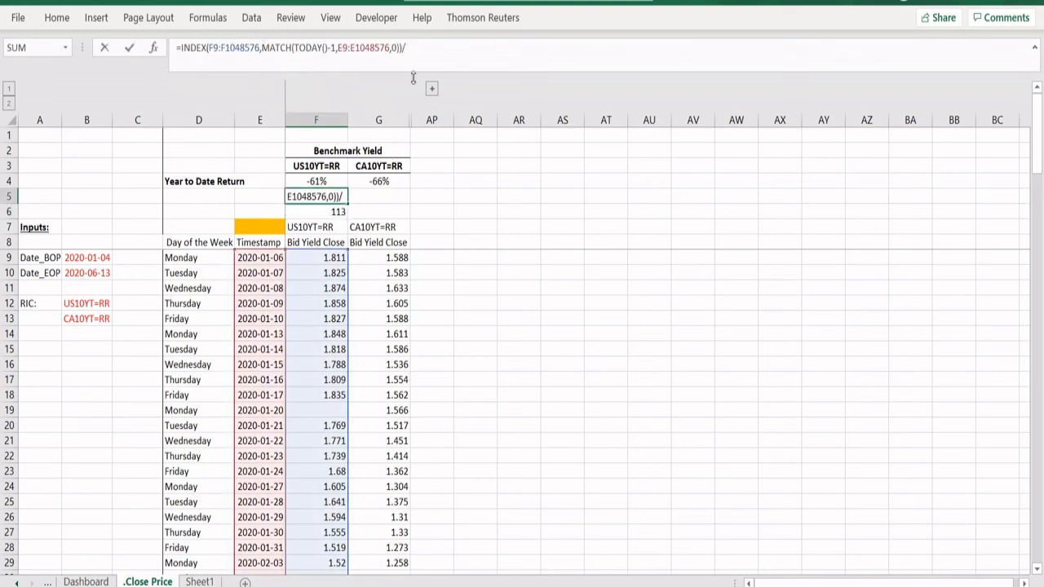
{"action": "left_click", "coordinate": [299, 232]}
{"action": "key", "text": "Down"}
{"action": "key", "text": "Down"}
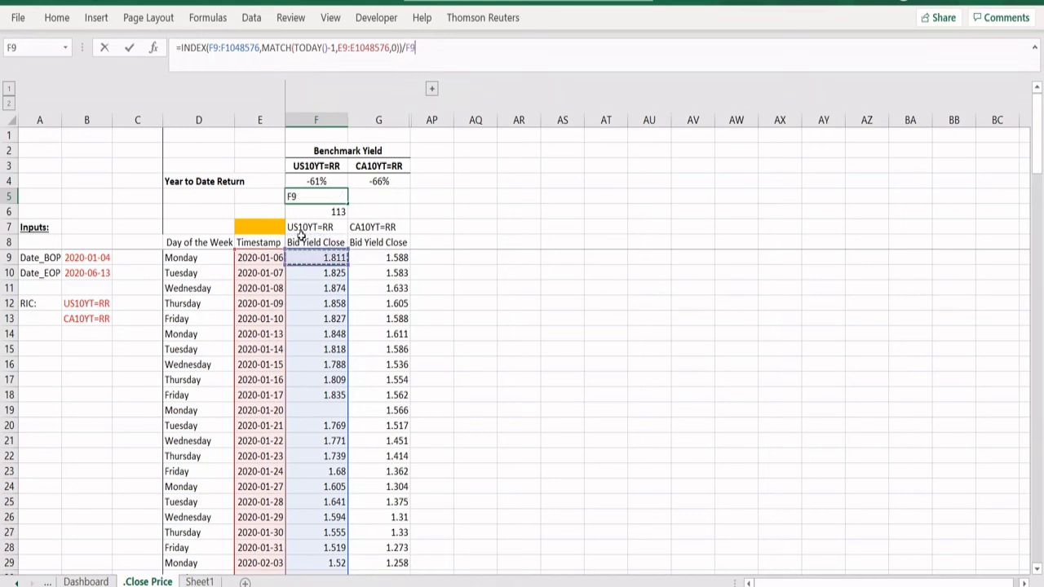
{"action": "key", "text": "F4"}
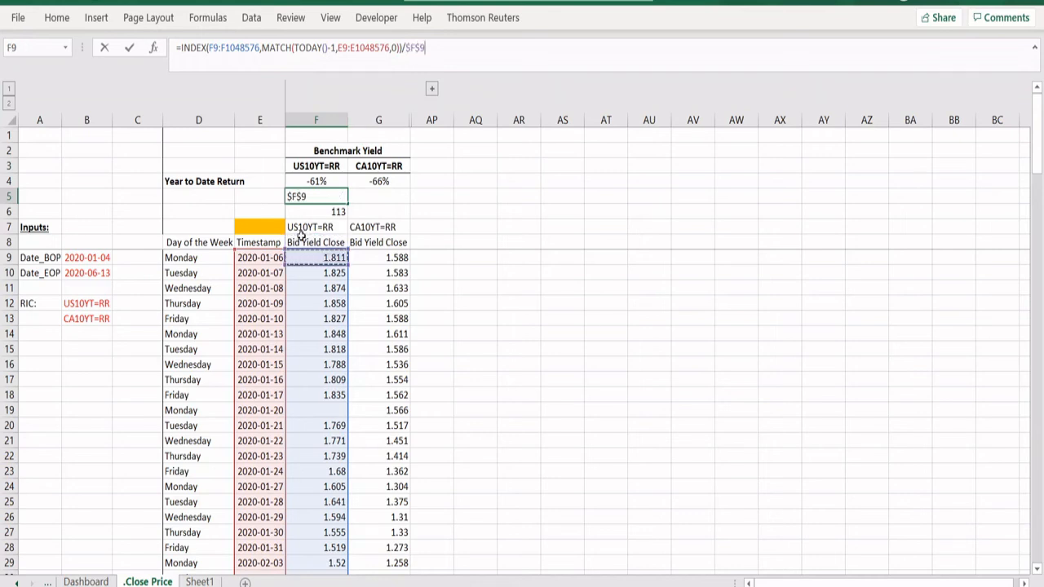
{"action": "type", "text": "-1"}
Step: Wrap the F5 return formula in IFERROR with an empty string "" as the error value
{"action": "left_click", "coordinate": [181, 46]}
{"action": "type", "text": "IFERR"}
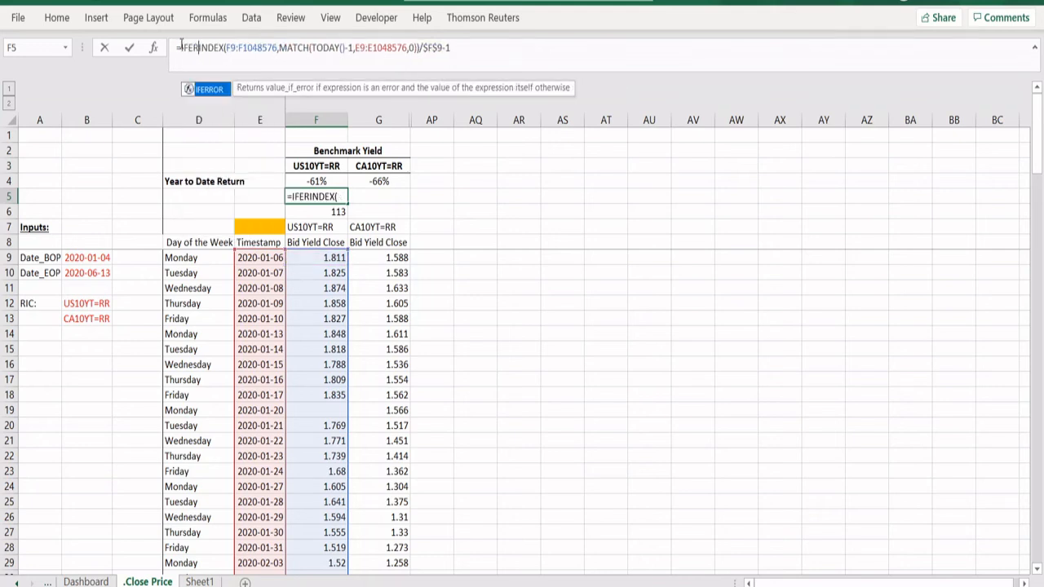
{"action": "type", "text": "OR"}
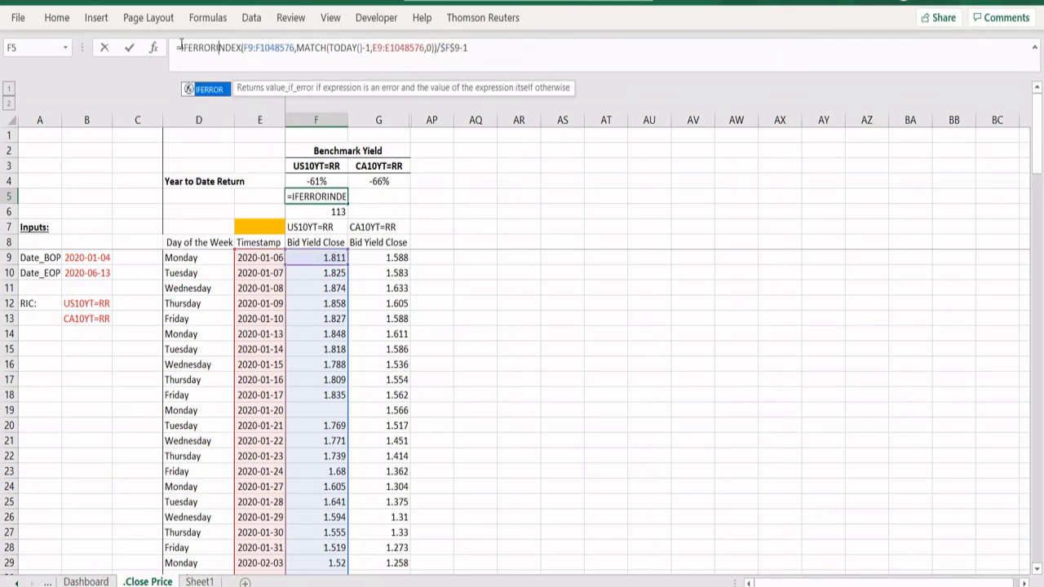
{"action": "type", "text": "("}
{"action": "left_click", "coordinate": [472, 47]}
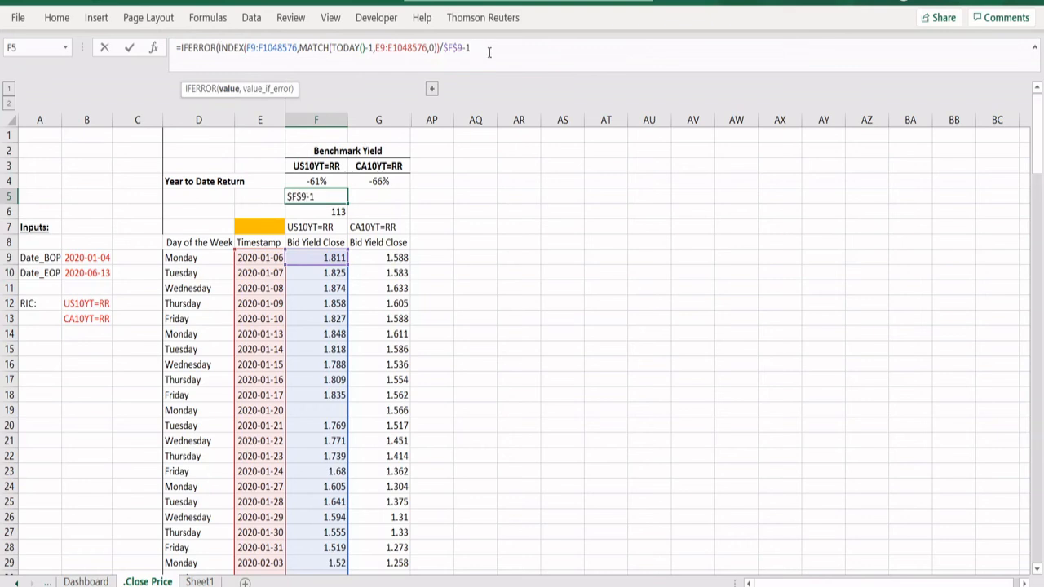
{"action": "type", "text": ",\"\")"}
{"action": "key", "text": "Return"}
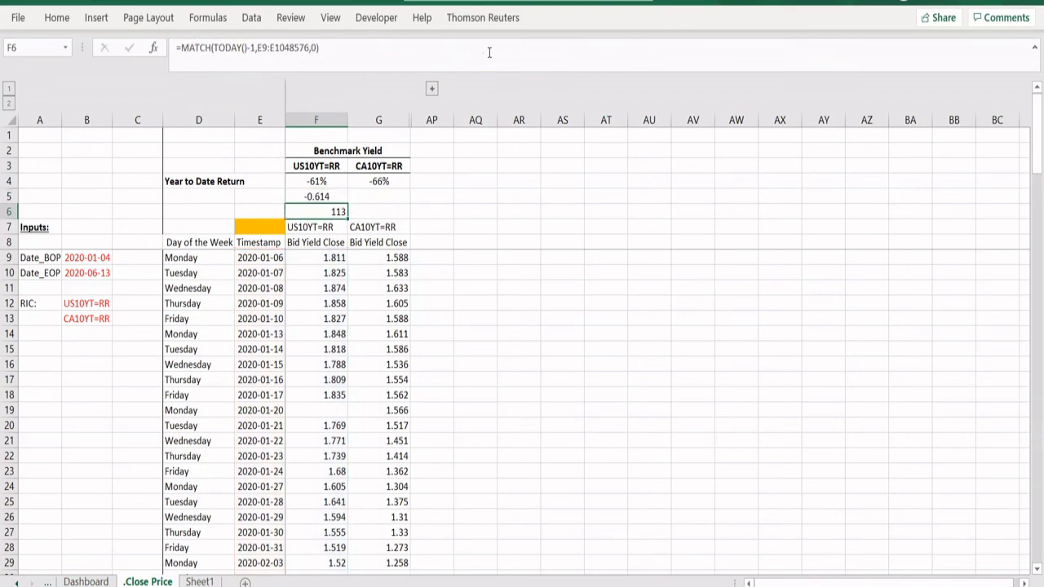
Step: Format the F5 return as a percentage with 3 decimal places
{"action": "key", "text": "Up"}
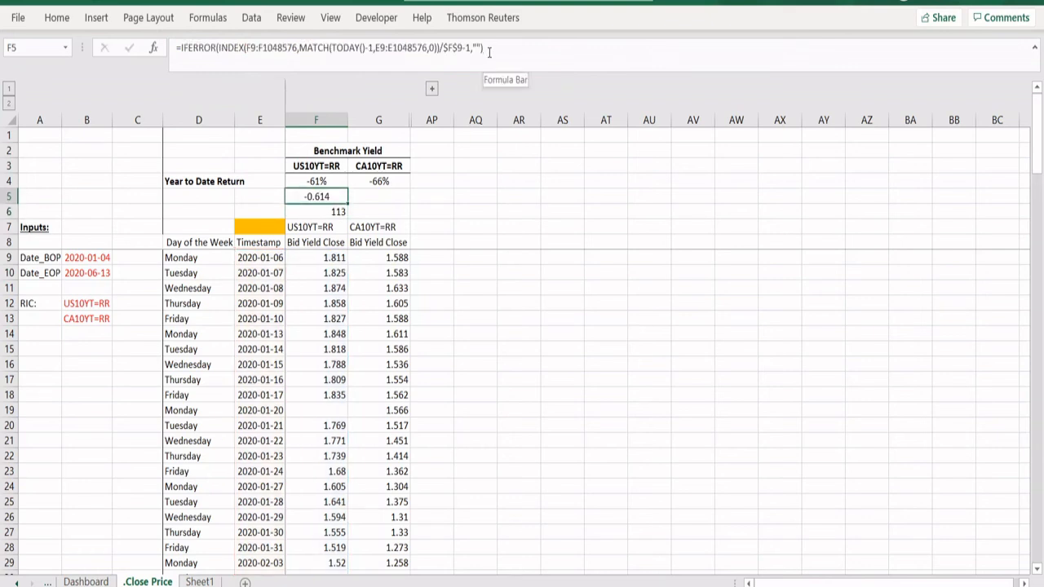
{"action": "key", "text": "ctrl+1"}
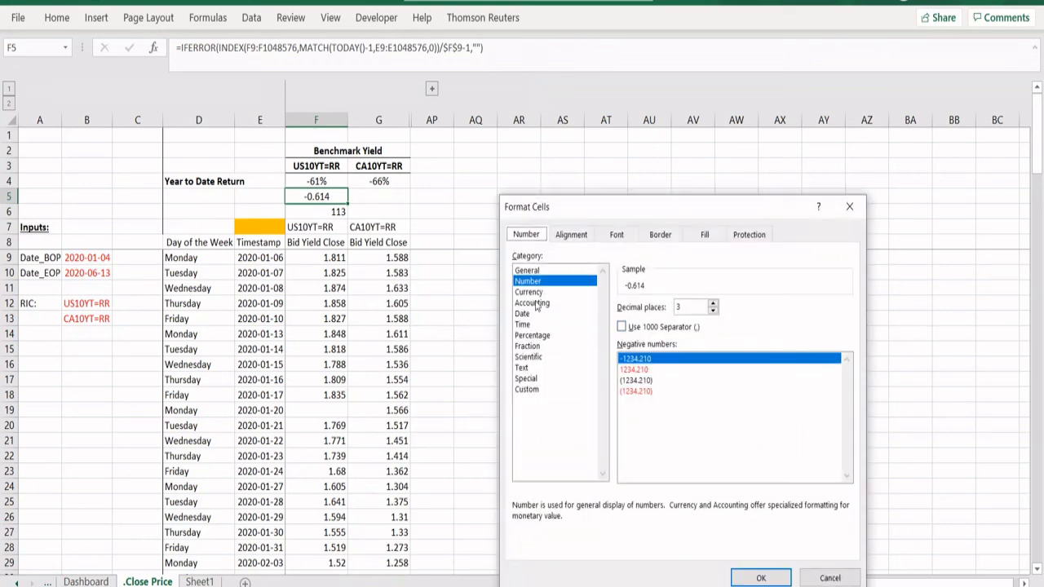
{"action": "left_click", "coordinate": [544, 336]}
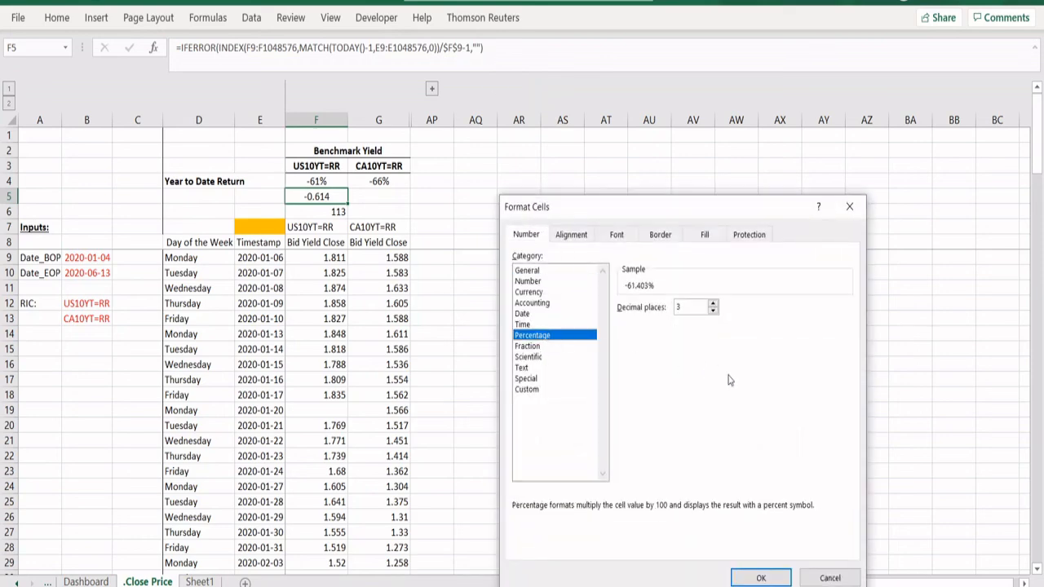
{"action": "left_click", "coordinate": [759, 578]}
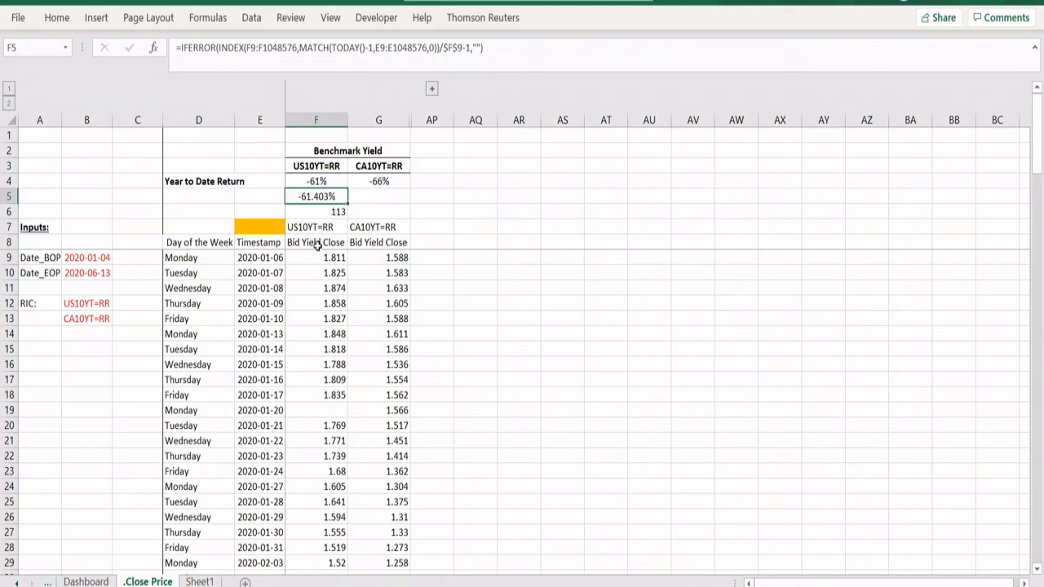
Step: Clear the last two timestamps and their yields in E120:G121, and check the effect on the formulas in F5 and F6
{"action": "left_click", "coordinate": [258, 451]}
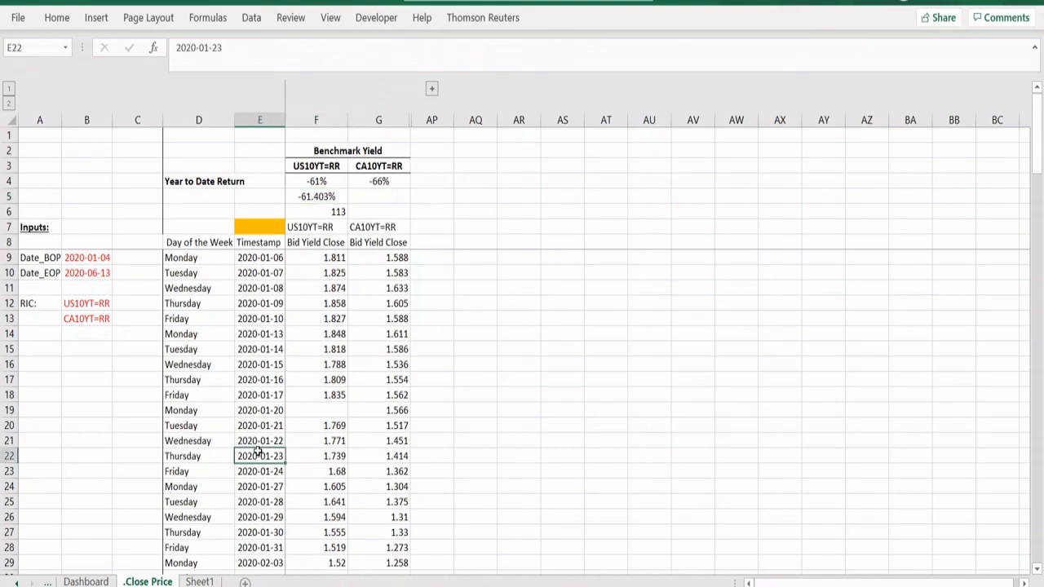
{"action": "key", "text": "ctrl+Down"}
{"action": "key", "text": "Right"}
{"action": "key", "text": "Up"}
{"action": "key", "text": "Left"}
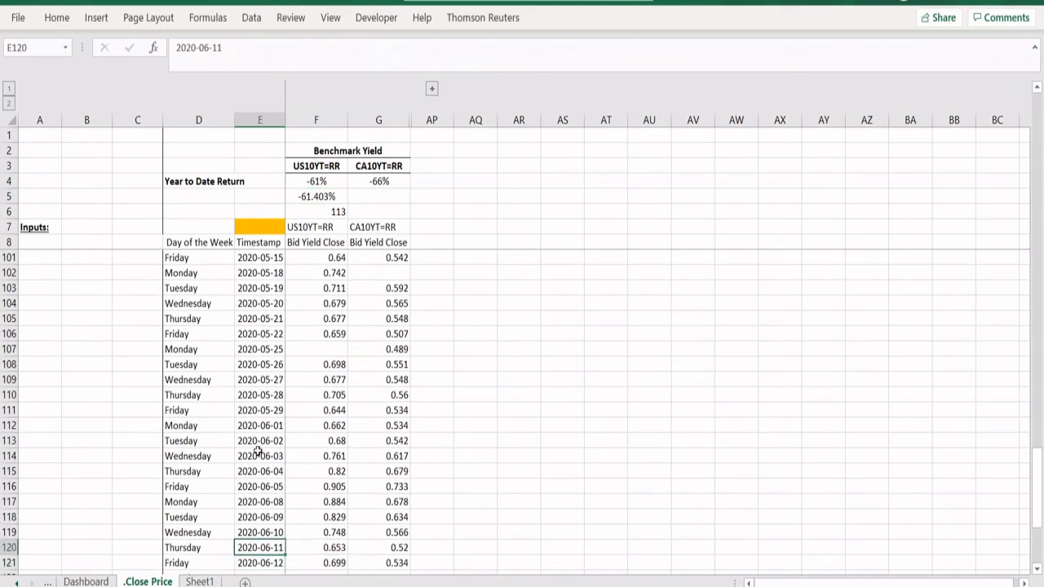
{"action": "key", "text": "shift+Right"}
{"action": "key", "text": "shift+Right"}
{"action": "key", "text": "shift+Down"}
{"action": "key", "text": "Delete"}
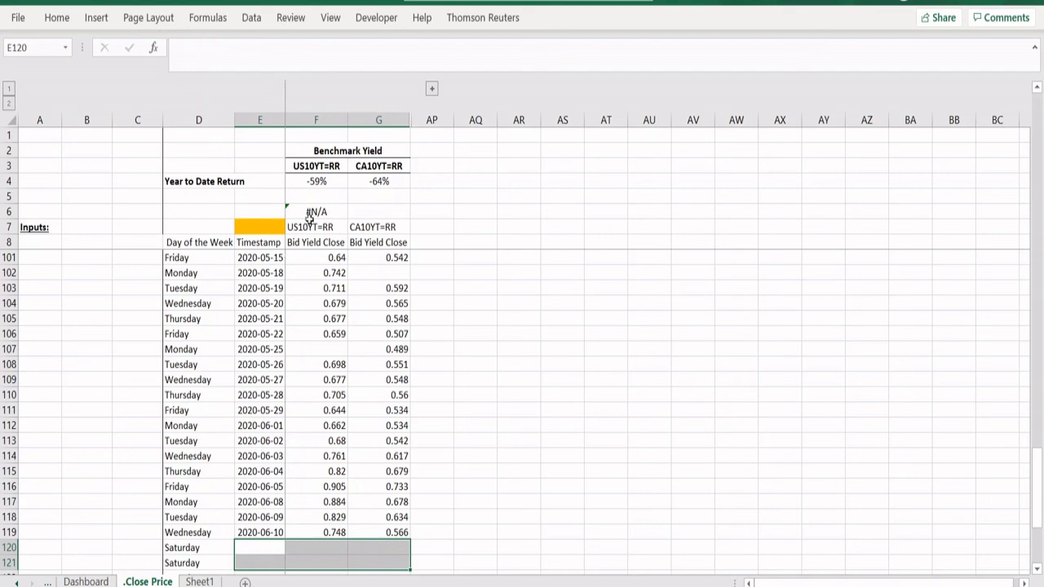
{"action": "left_click", "coordinate": [310, 201]}
{"action": "left_click", "coordinate": [310, 209]}
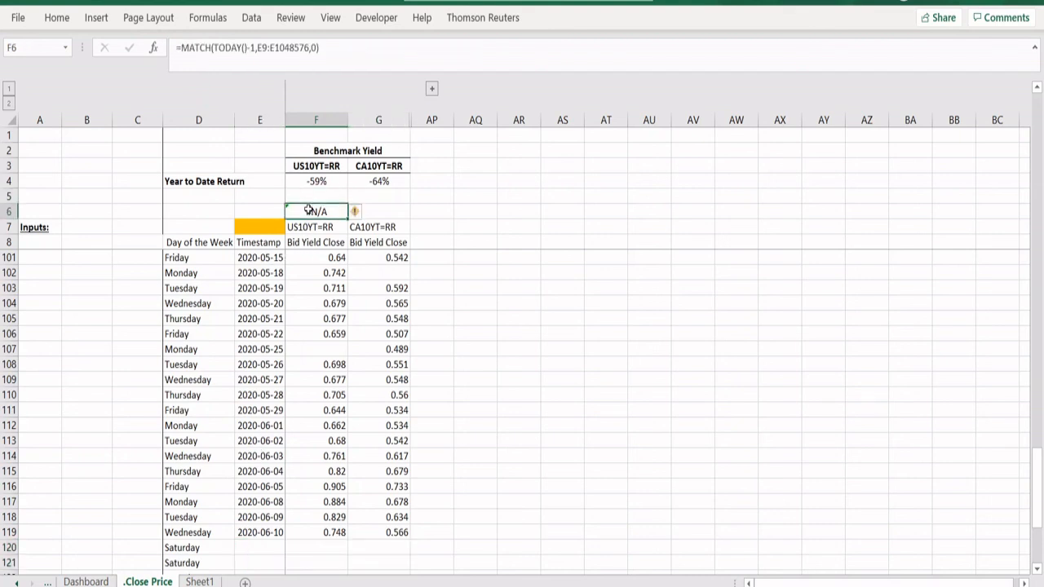
Step: Fill the empty timestamps in E120 and E121 with formulas that add 1 to the date in the cell above
{"action": "left_click", "coordinate": [267, 543]}
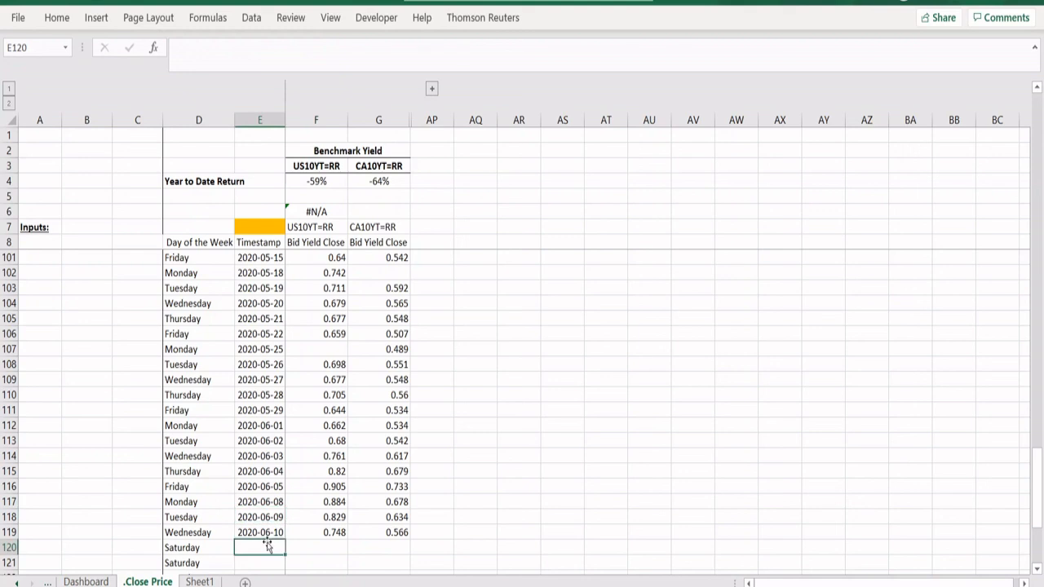
{"action": "type", "text": "="}
{"action": "key", "text": "Up"}
{"action": "type", "text": "+1"}
{"action": "key", "text": "Return"}
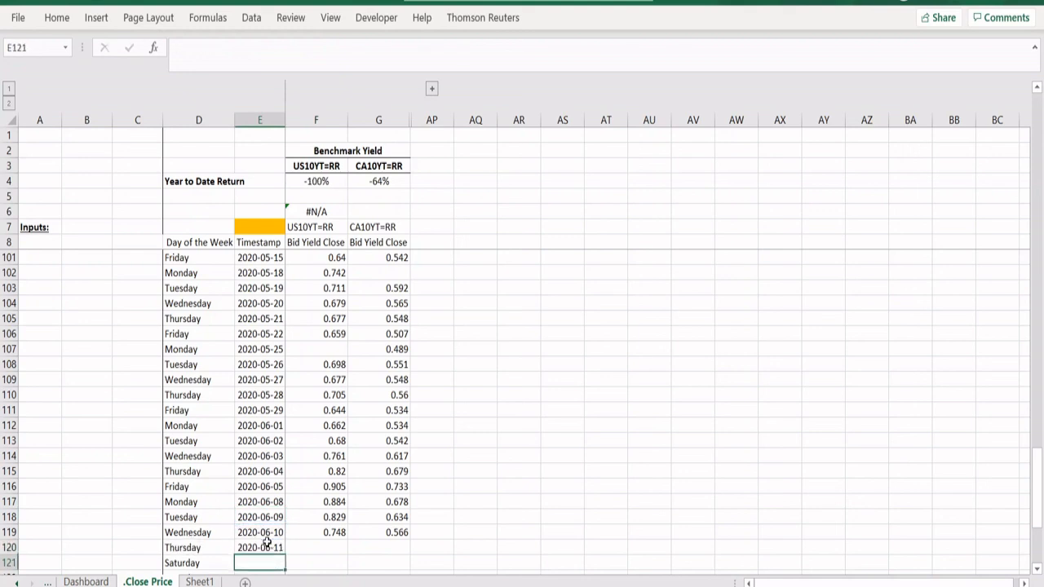
{"action": "type", "text": "="}
{"action": "key", "text": "Up"}
{"action": "type", "text": "+1"}
{"action": "key", "text": "Return"}
Step: Enter the US10YT=RR closing yields 0.788 in F120 and 0.699 in F121
{"action": "key", "text": "Up"}
{"action": "key", "text": "Up"}
{"action": "key", "text": "Right"}
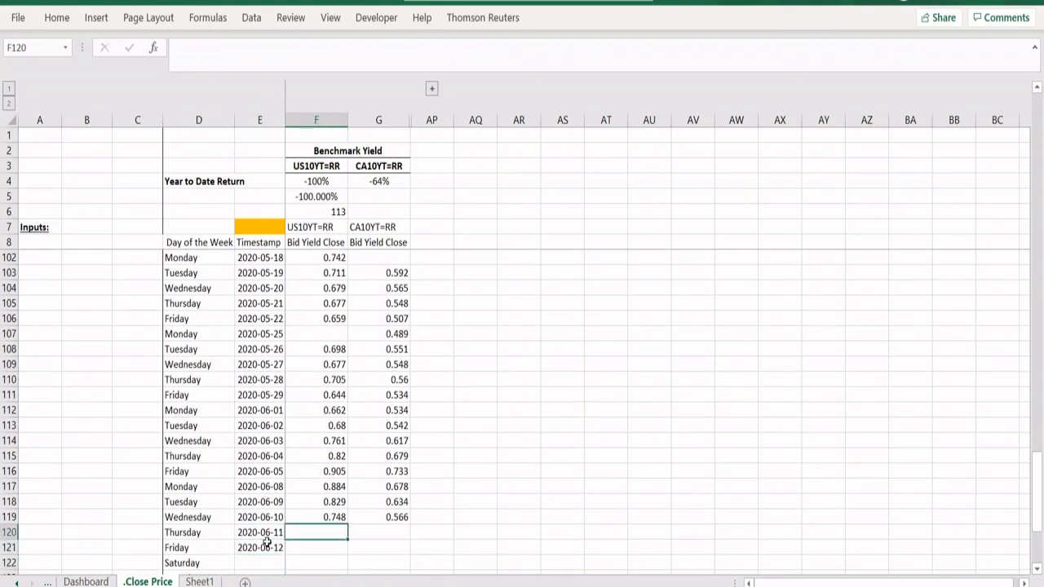
{"action": "type", "text": "0.788"}
{"action": "key", "text": "Return"}
{"action": "type", "text": "0."}
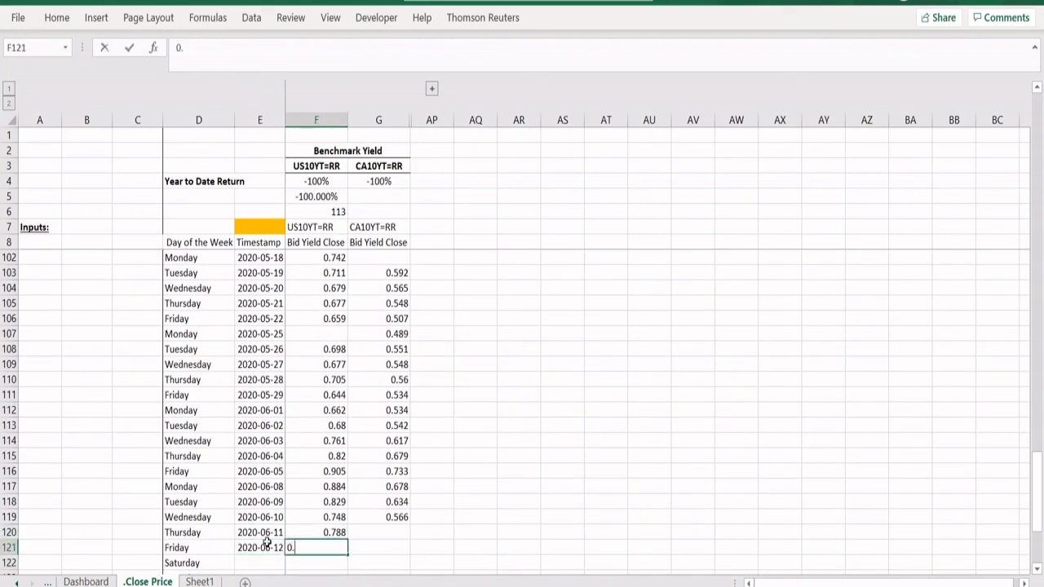
{"action": "type", "text": "699"}
{"action": "key", "text": "Return"}
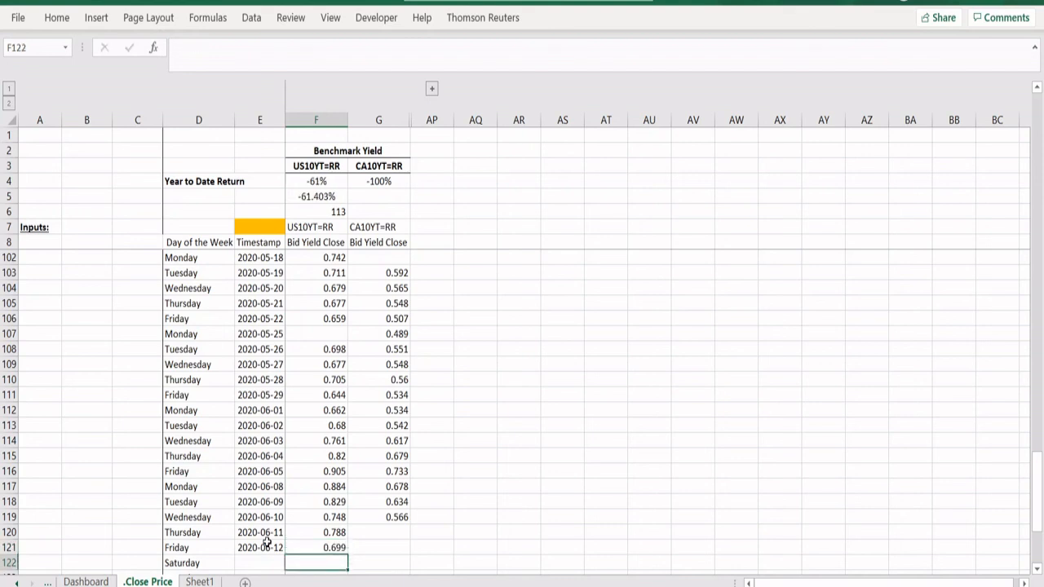
Step: Delete the helper MATCH formula from F6 and return to the combined return formula in F5
{"action": "left_click", "coordinate": [330, 202]}
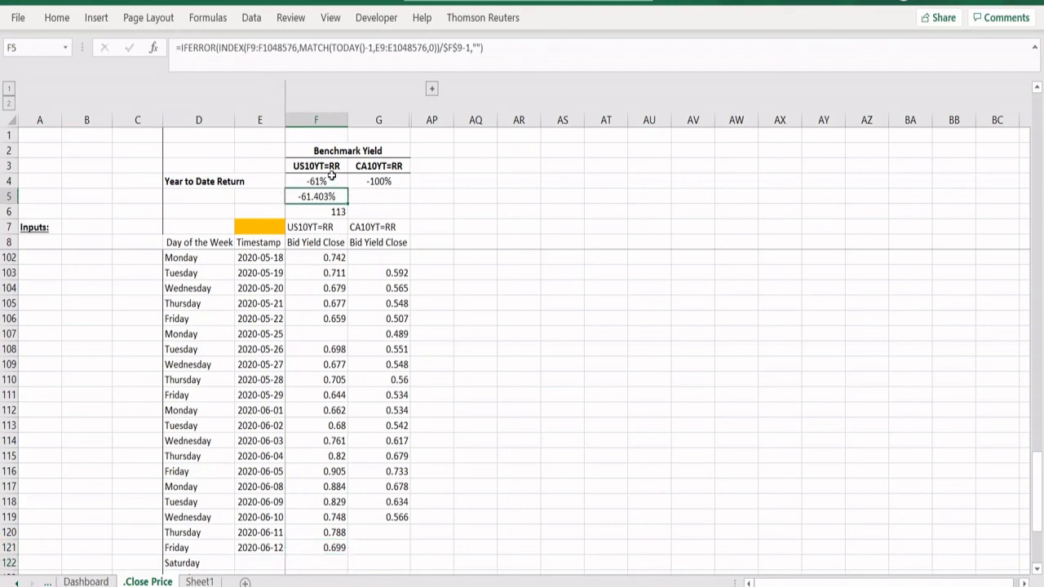
{"action": "left_click", "coordinate": [326, 209]}
{"action": "key", "text": "Delete"}
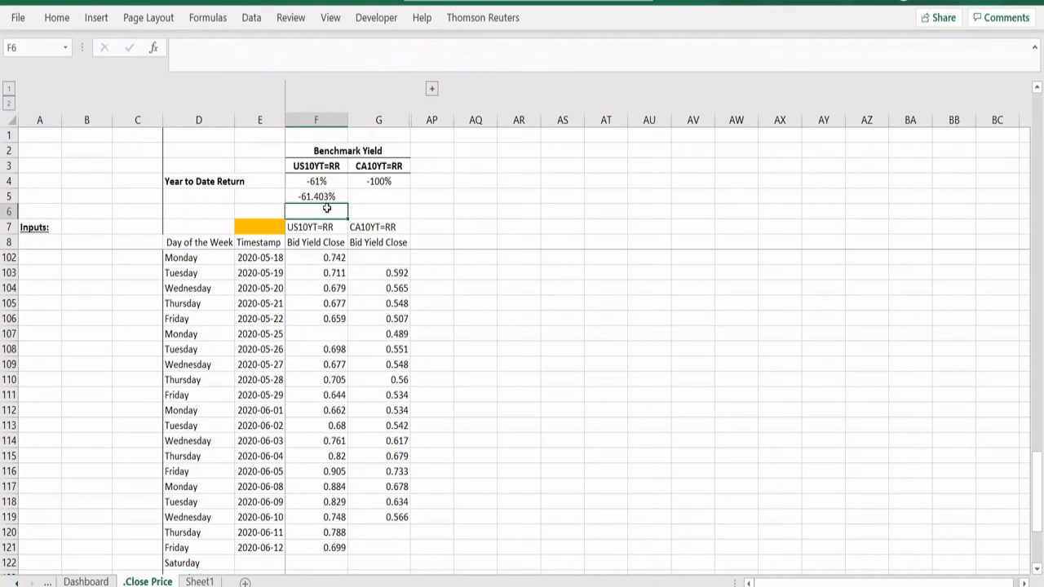
{"action": "left_click", "coordinate": [334, 197]}
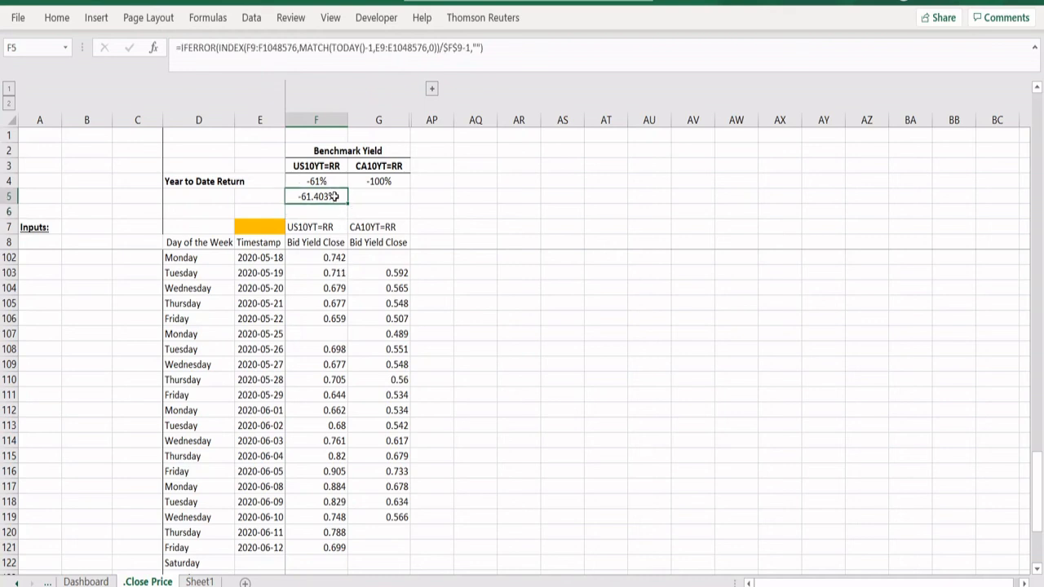